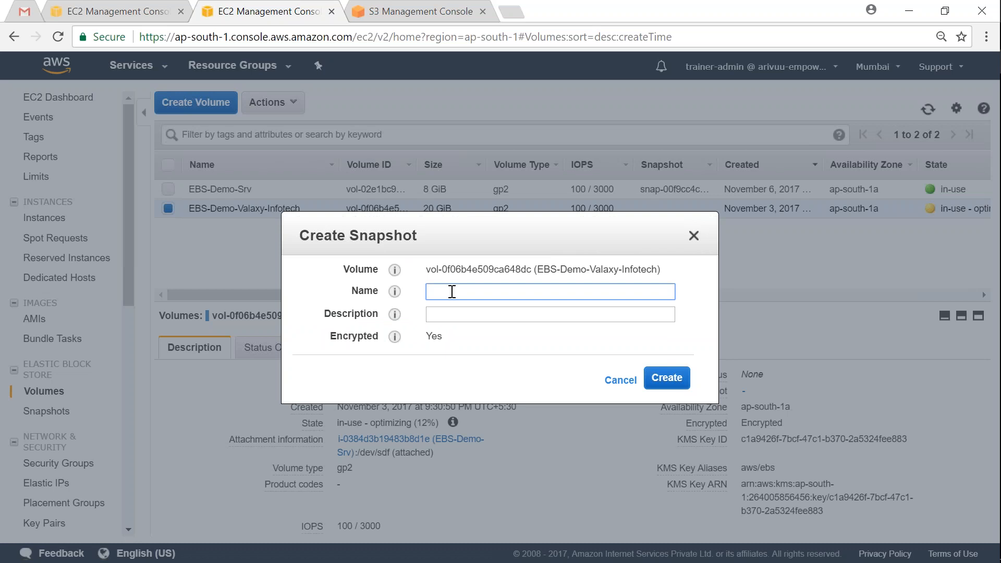
Step: Name the snapshot EBS-Snapshot-Demo and reuse the same text as its description
{"action": "type", "text": "EBS-Snapshot-Demo"}
{"action": "key", "text": "ctrl+a"}
{"action": "key", "text": "ctrl+c"}
{"action": "key", "text": "Tab"}
{"action": "key", "text": "ctrl+v"}
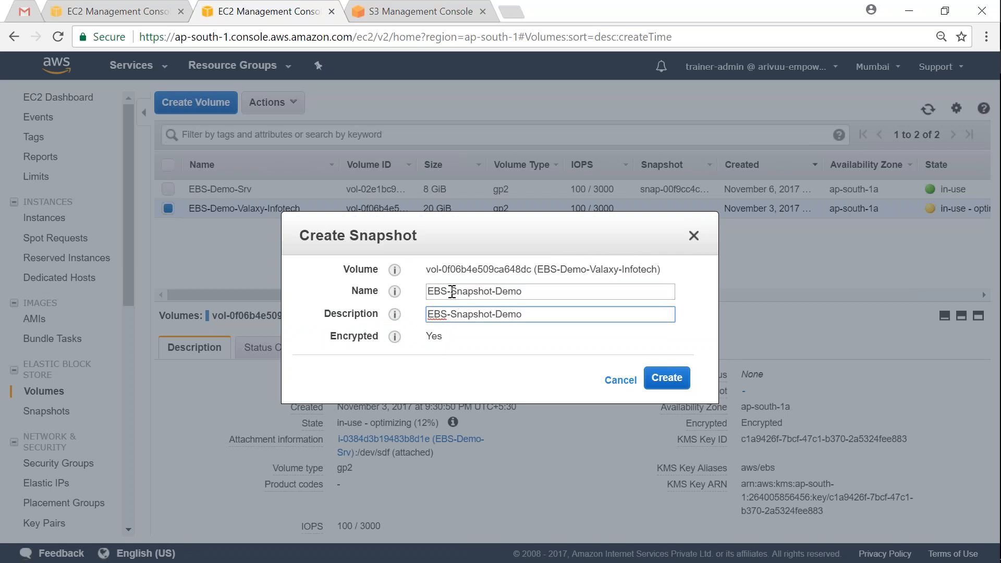
Step: Highlight the snapshot's Encrypted value, Yes
{"action": "left_click_drag", "start_coordinate": [427, 337], "coordinate": [452, 340]}
{"action": "left_click", "coordinate": [453, 341]}
{"action": "mouse_move", "coordinate": [440, 338]}
{"action": "left_mouse_down"}
{"action": "mouse_move", "coordinate": [424, 340]}
{"action": "mouse_move", "coordinate": [456, 339]}
{"action": "left_mouse_up"}
{"action": "left_click", "coordinate": [432, 339]}
{"action": "left_click", "coordinate": [456, 348]}
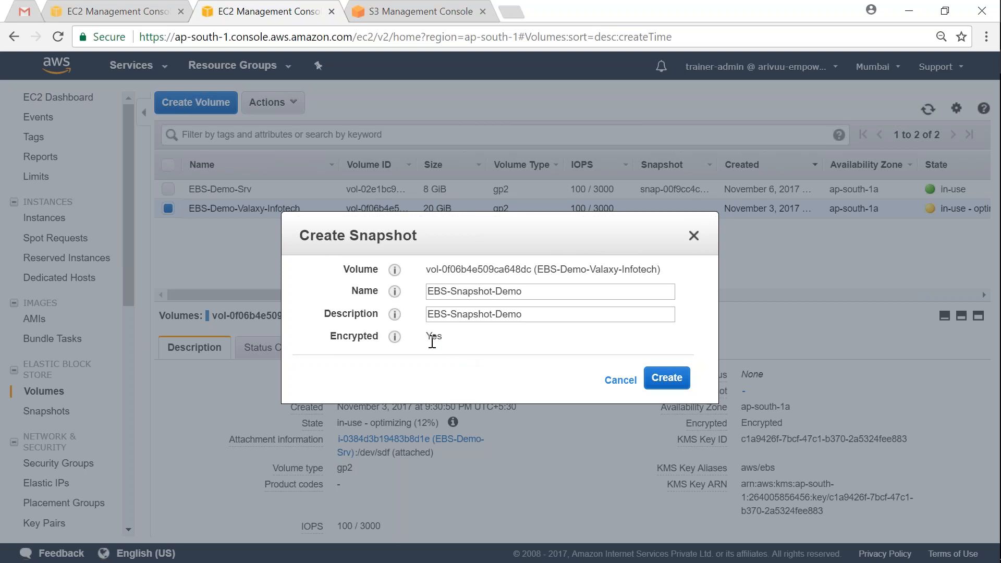
{"action": "left_click_drag", "start_coordinate": [443, 337], "coordinate": [427, 335]}
Step: Create the EBS-Snapshot-Demo snapshot and dismiss the creation-started confirmation
{"action": "left_click", "coordinate": [667, 378]}
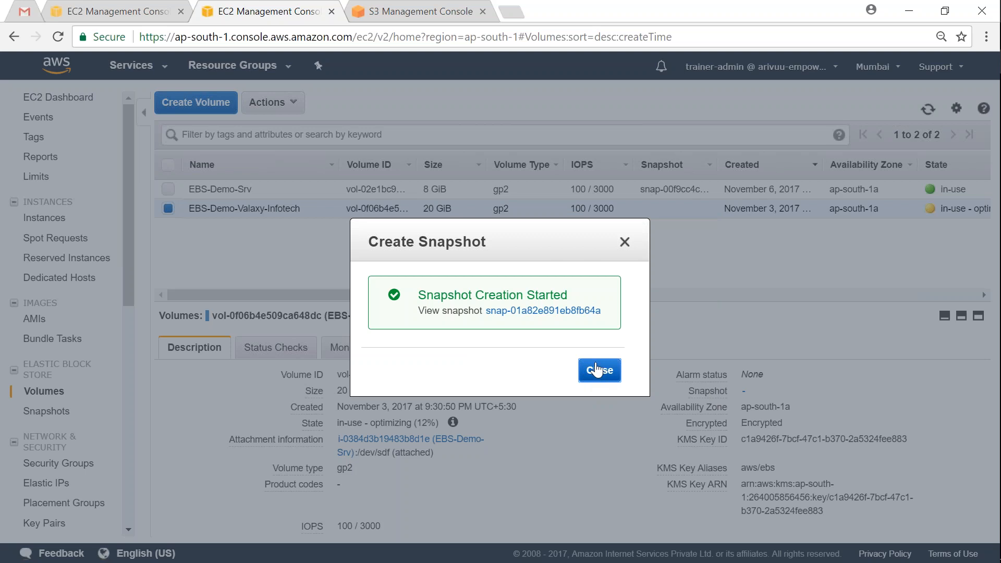
{"action": "left_click_drag", "start_coordinate": [423, 295], "coordinate": [570, 297]}
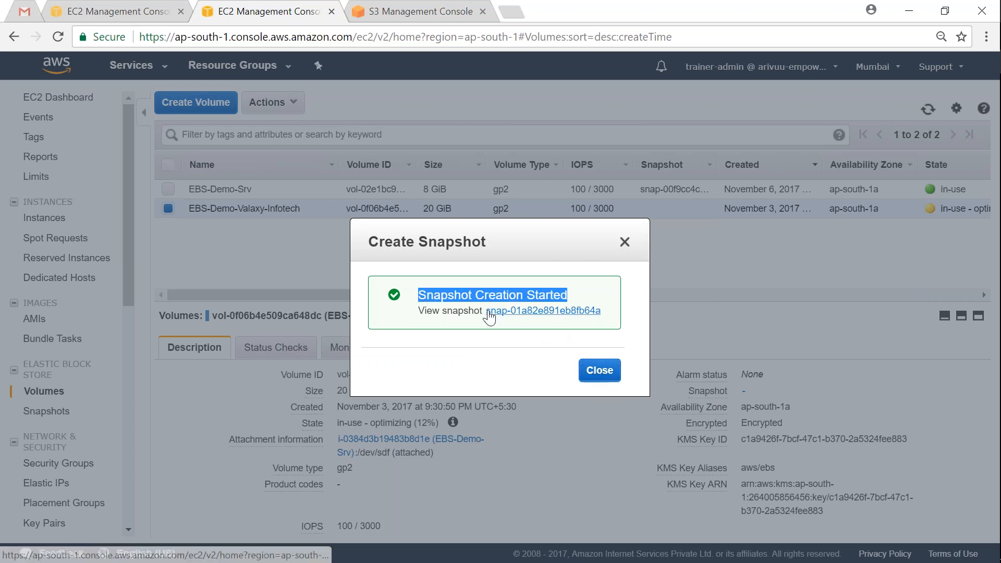
{"action": "left_click", "coordinate": [600, 371]}
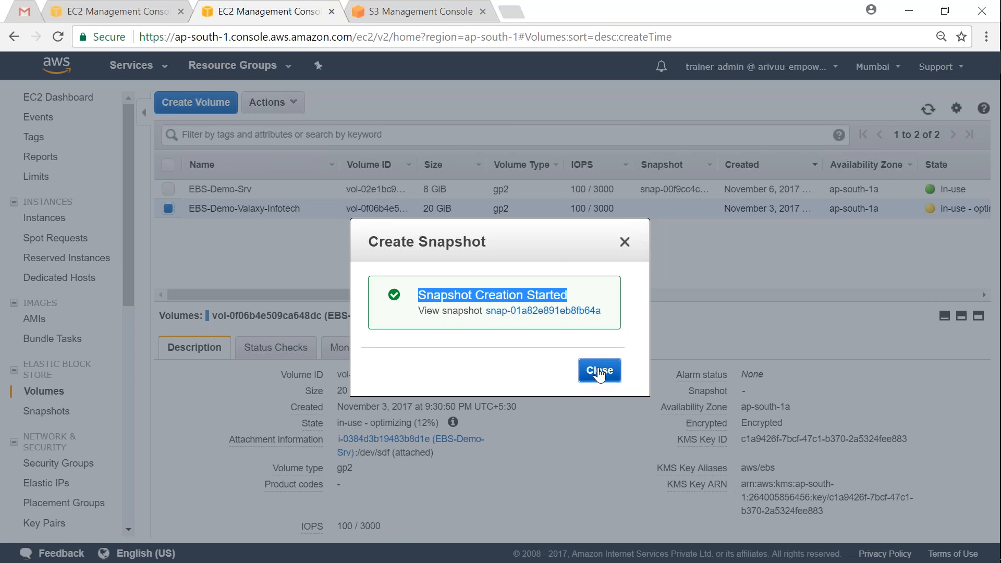
Step: Refresh the Volumes list until the volume reads in-use - completed (100%)
{"action": "left_click", "coordinate": [927, 116]}
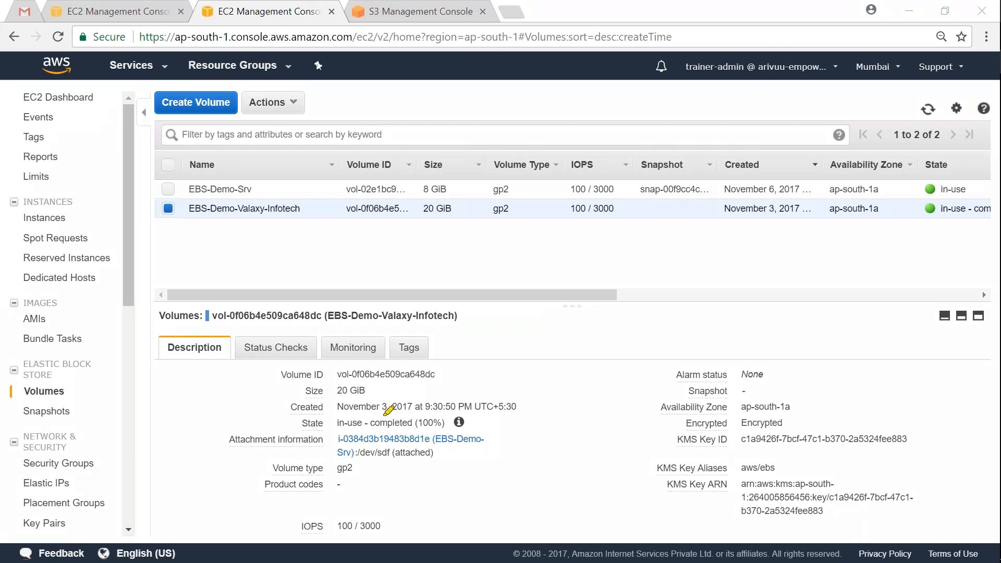
{"action": "mouse_move", "coordinate": [319, 412]}
{"action": "left_mouse_down"}
{"action": "mouse_move", "coordinate": [290, 423]}
{"action": "mouse_move", "coordinate": [333, 433]}
{"action": "mouse_move", "coordinate": [475, 417]}
{"action": "mouse_move", "coordinate": [328, 406]}
{"action": "left_mouse_up"}
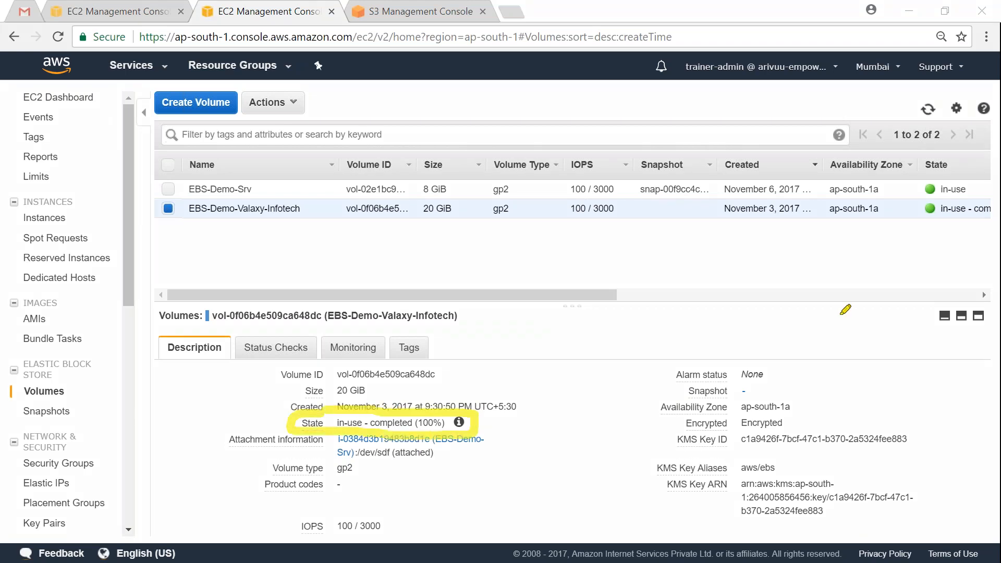
{"action": "mouse_move", "coordinate": [918, 200]}
{"action": "left_mouse_down"}
{"action": "mouse_move", "coordinate": [912, 227]}
{"action": "mouse_move", "coordinate": [990, 225]}
{"action": "mouse_move", "coordinate": [991, 197]}
{"action": "mouse_move", "coordinate": [918, 199]}
{"action": "left_mouse_up"}
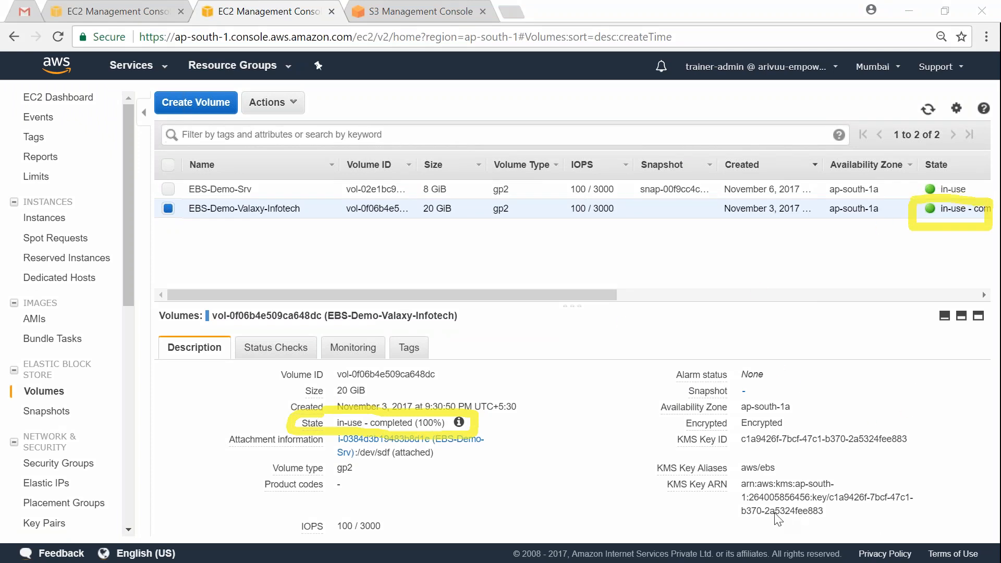
{"action": "left_click", "coordinate": [915, 512]}
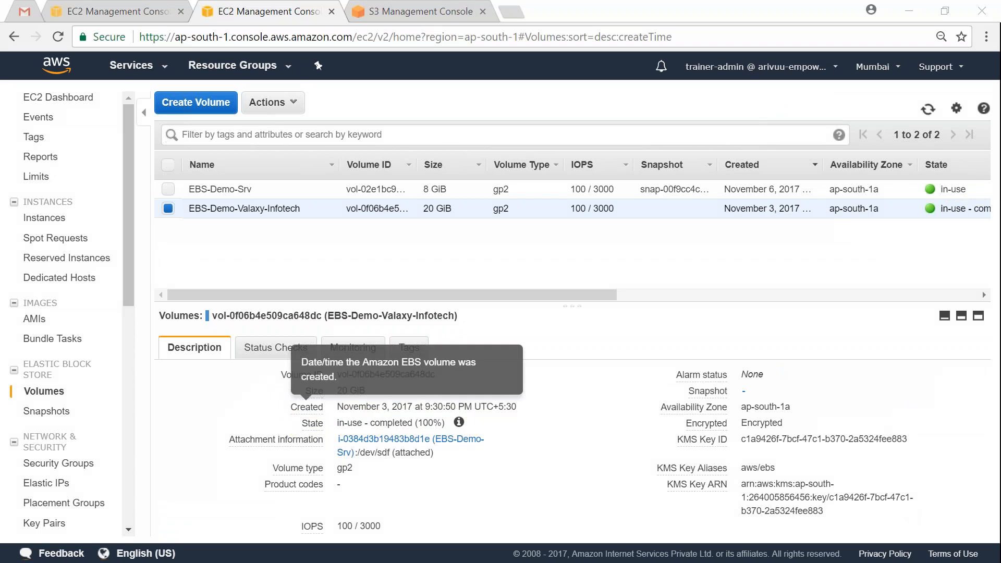
Step: Show the Snapshots list with a wider Name column and an enlarged details pane
{"action": "left_click", "coordinate": [52, 414]}
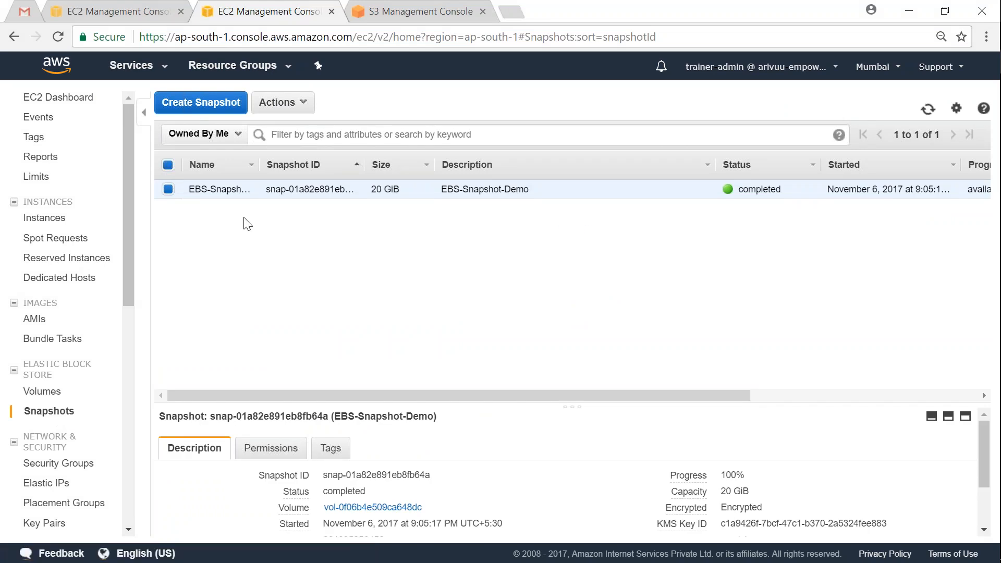
{"action": "left_click_drag", "start_coordinate": [259, 168], "coordinate": [336, 167]}
{"action": "left_click_drag", "start_coordinate": [359, 402], "coordinate": [407, 243]}
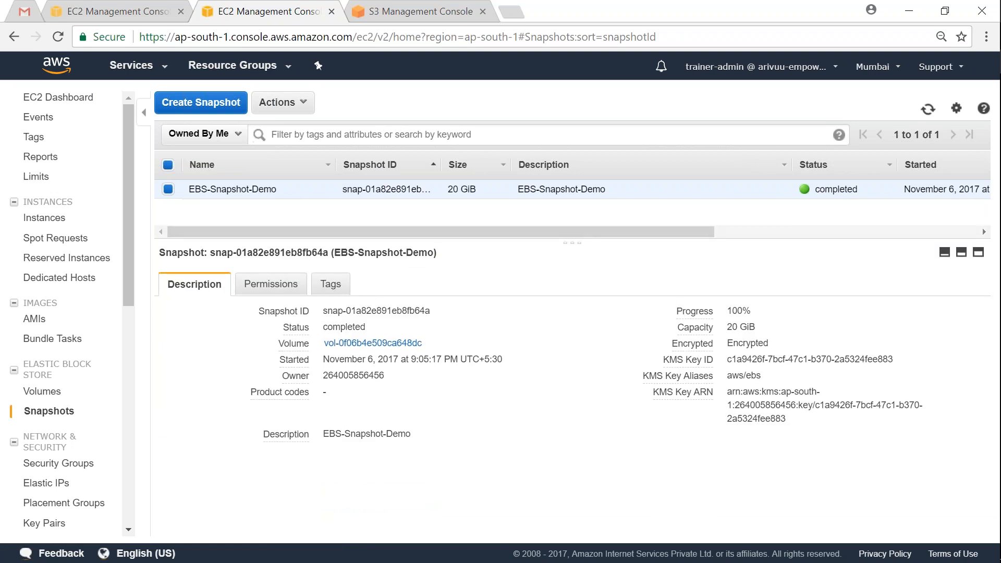
Step: Highlight the EBS-Snapshot-Demo snapshot's completed status and bring up its Actions menu
{"action": "double_click", "coordinate": [830, 188]}
{"action": "left_click", "coordinate": [830, 189]}
{"action": "left_click_drag", "start_coordinate": [812, 188], "coordinate": [852, 203]}
{"action": "left_click", "coordinate": [839, 198]}
{"action": "double_click", "coordinate": [822, 190]}
{"action": "left_click", "coordinate": [303, 107]}
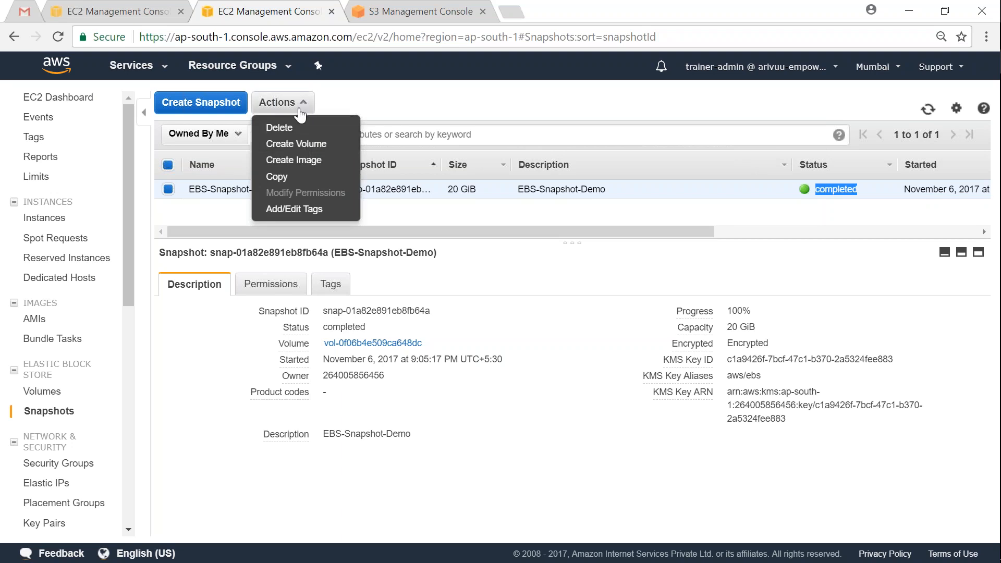
Step: Start a new volume from the snapshot, checking the existing instance sits in ap-south-1a
{"action": "left_click", "coordinate": [313, 145]}
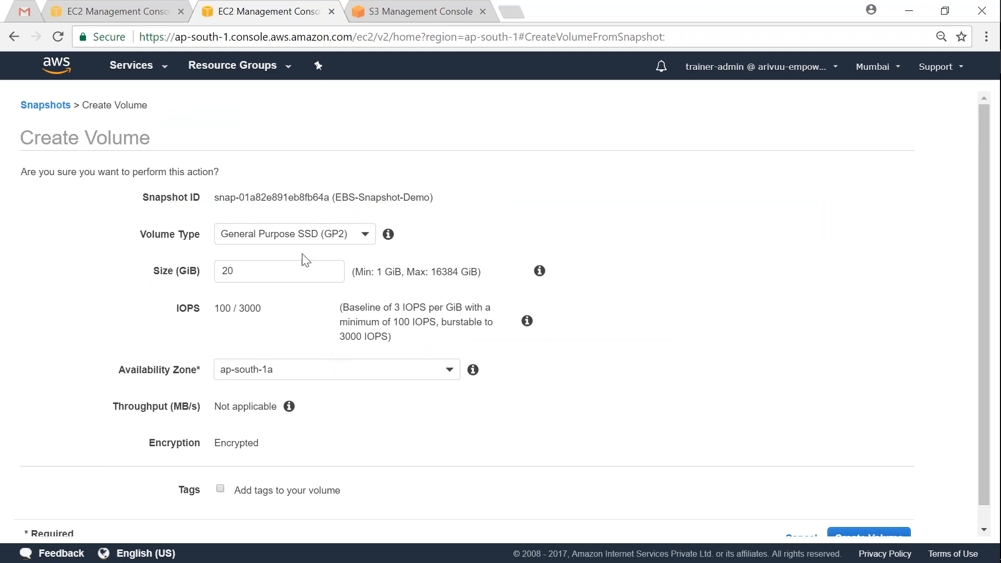
{"action": "left_click", "coordinate": [143, 14]}
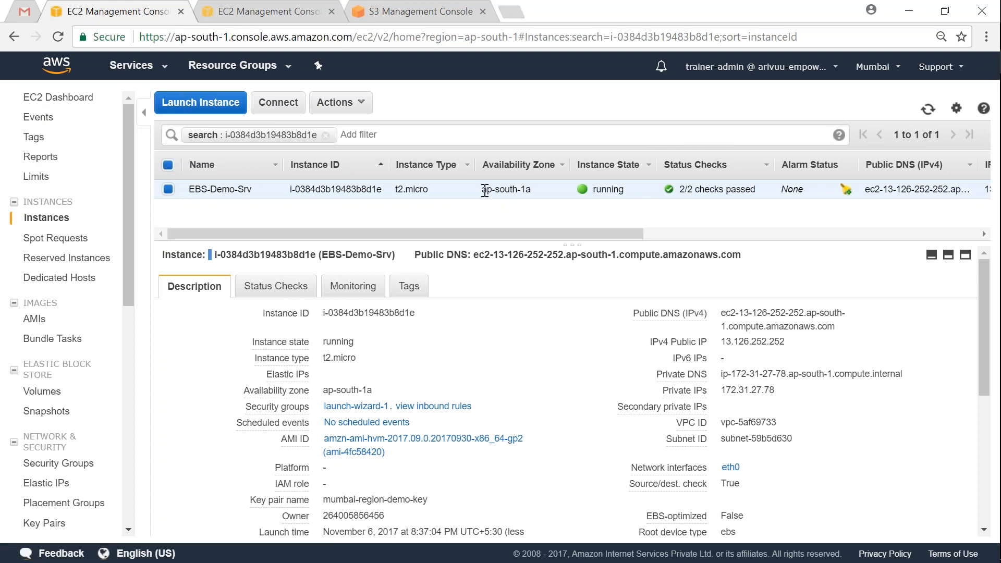
{"action": "left_click_drag", "start_coordinate": [483, 189], "coordinate": [539, 190]}
{"action": "left_click", "coordinate": [510, 196]}
{"action": "left_click", "coordinate": [512, 205]}
{"action": "left_click", "coordinate": [298, 11]}
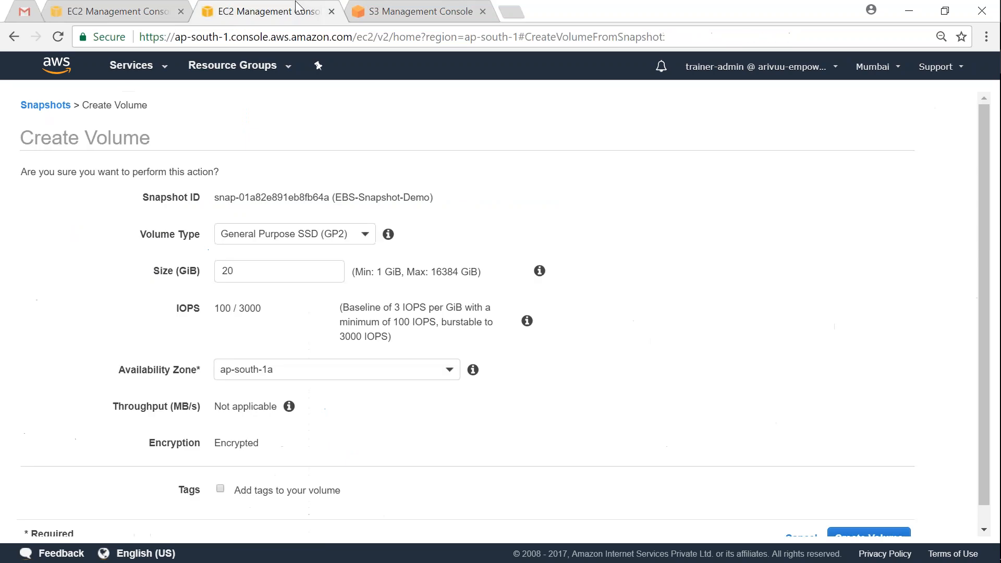
{"action": "left_click", "coordinate": [482, 11]}
Step: Set the new volume's Availability Zone to ap-south-1b
{"action": "left_click", "coordinate": [384, 371]}
{"action": "left_click", "coordinate": [267, 440]}
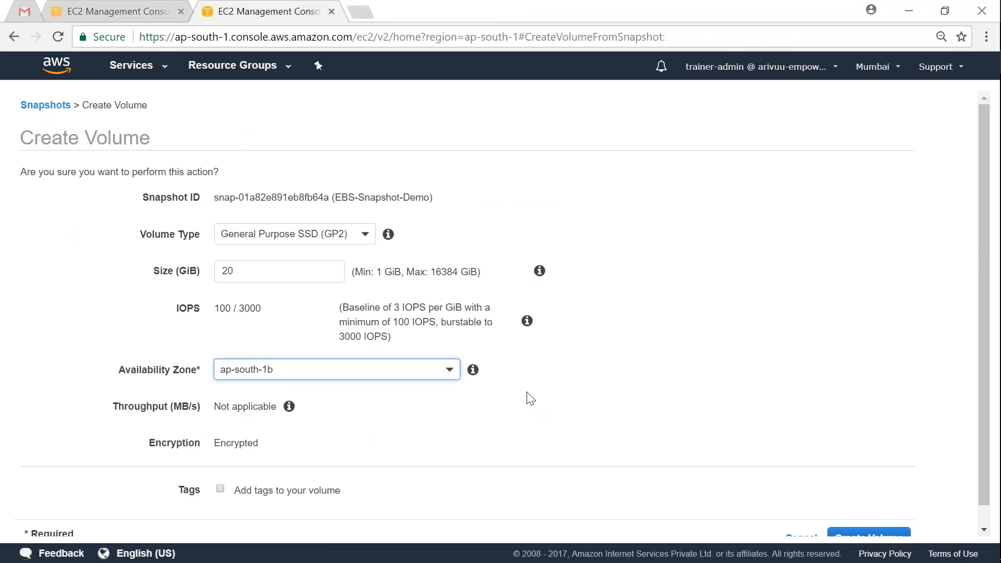
{"action": "scroll", "coordinate": [525, 399], "scroll_direction": "down", "scroll_amount": 1}
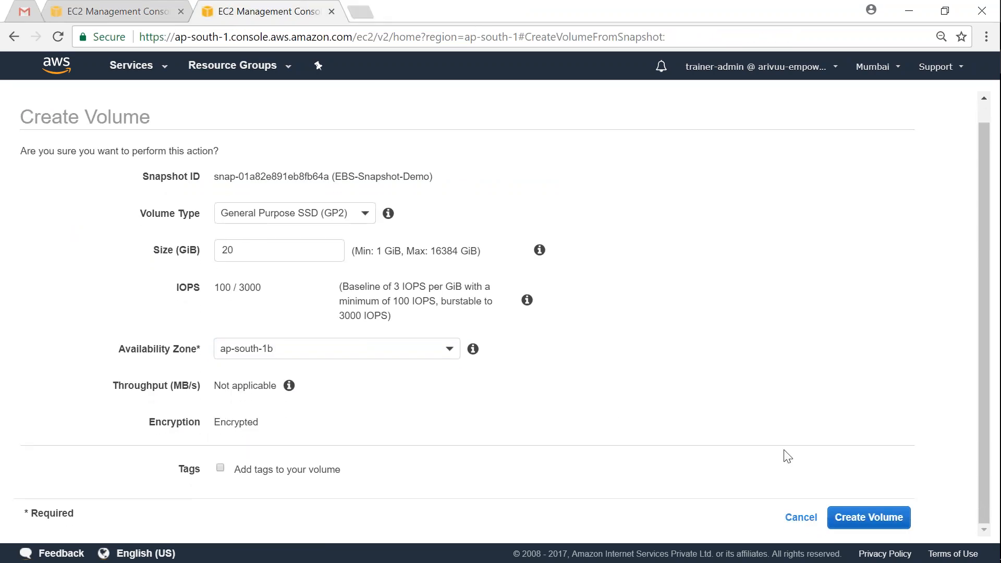
{"action": "left_click", "coordinate": [889, 518]}
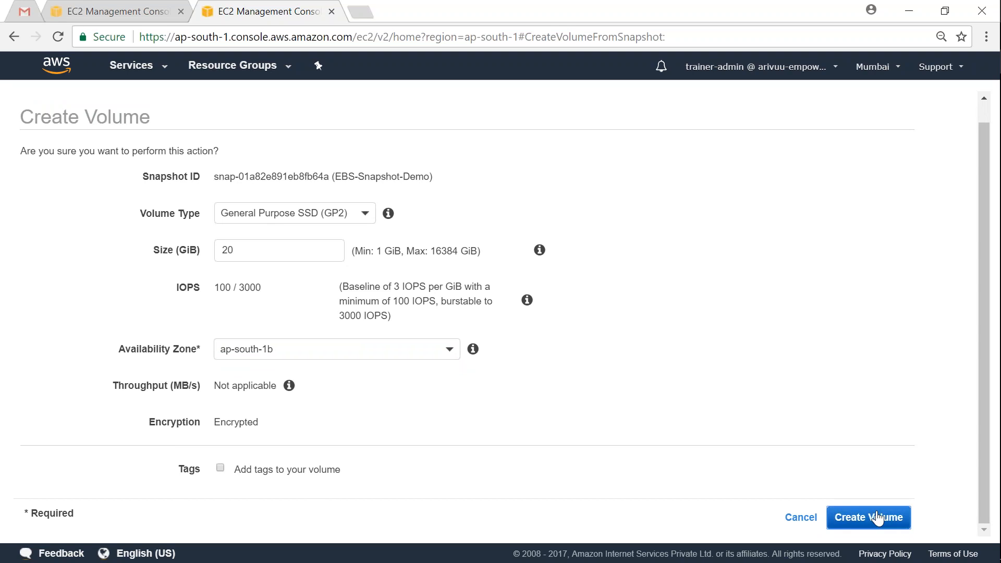
Step: Tag the volume Name = EBS-Demo-in-AZ-B and create it
{"action": "left_click", "coordinate": [220, 467]}
{"action": "scroll", "coordinate": [297, 429], "scroll_direction": "down", "scroll_amount": 2}
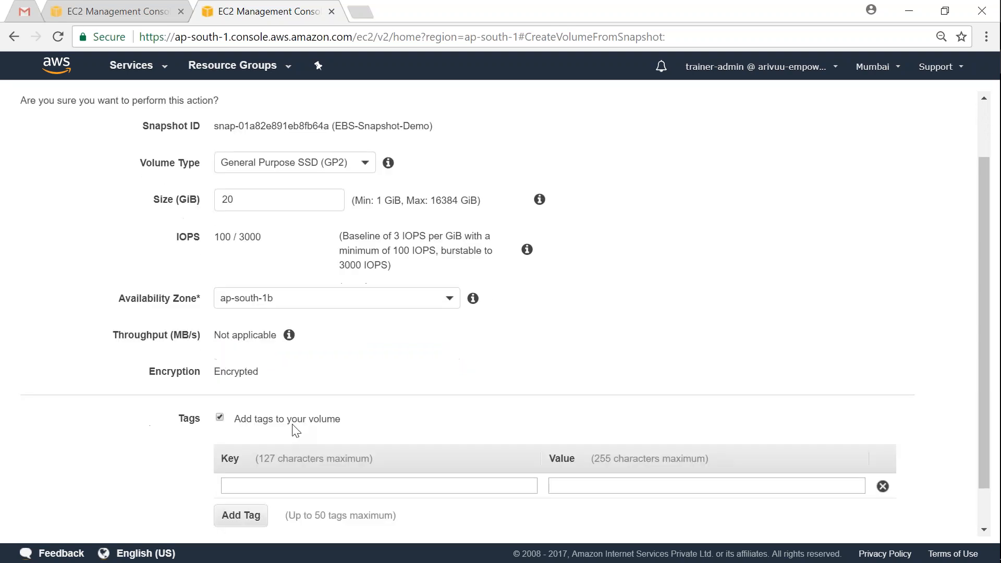
{"action": "left_click", "coordinate": [311, 439]}
{"action": "type", "text": "Name"}
{"action": "key", "text": "Tab"}
{"action": "type", "text": "EBS-Demo"}
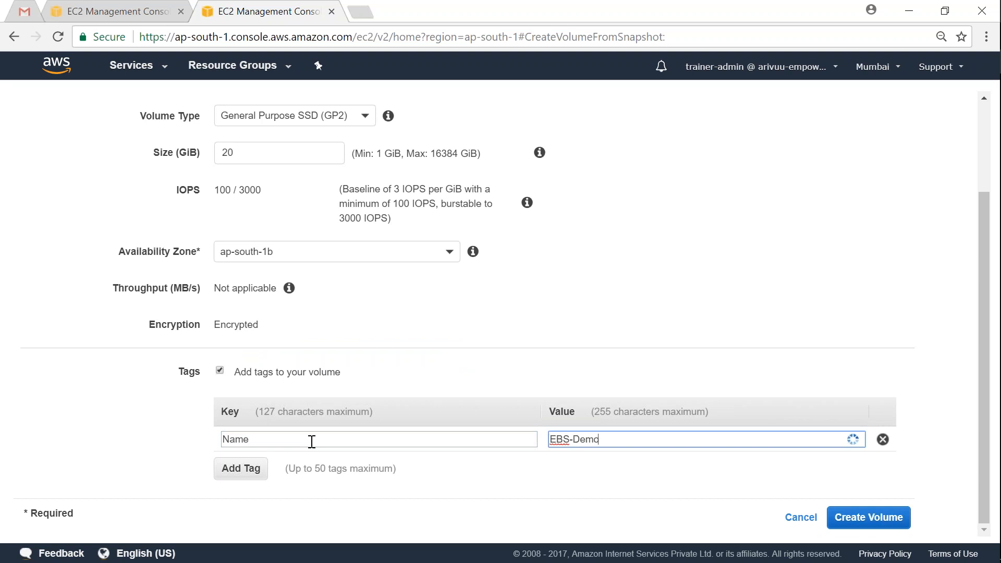
{"action": "type", "text": "-in-AZ-B"}
{"action": "left_click", "coordinate": [868, 517]}
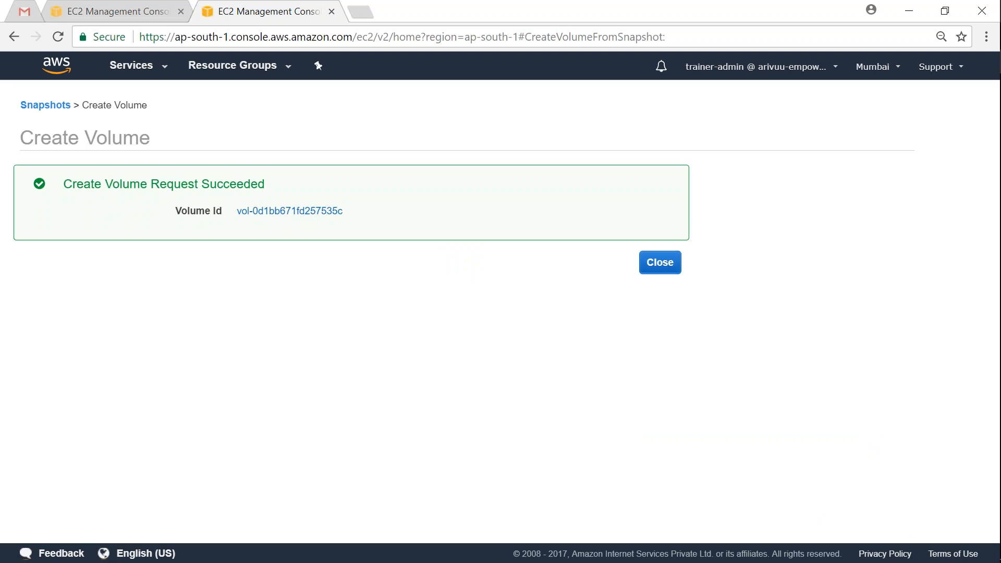
{"action": "left_click", "coordinate": [660, 265]}
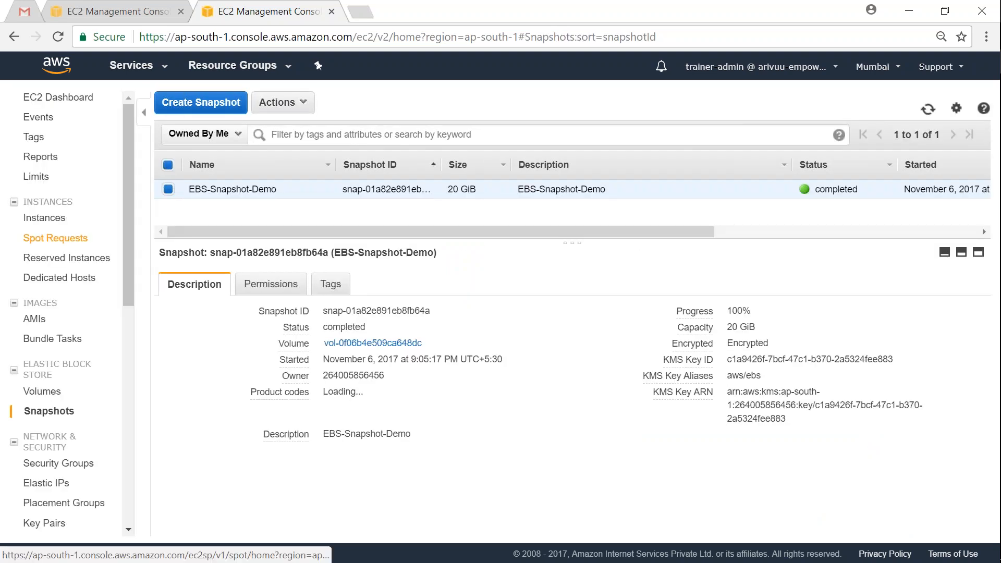
Step: Return to the Instances list, confirm EBS-Demo-Srv is in ap-south-1a, and show its actions
{"action": "left_click", "coordinate": [46, 218]}
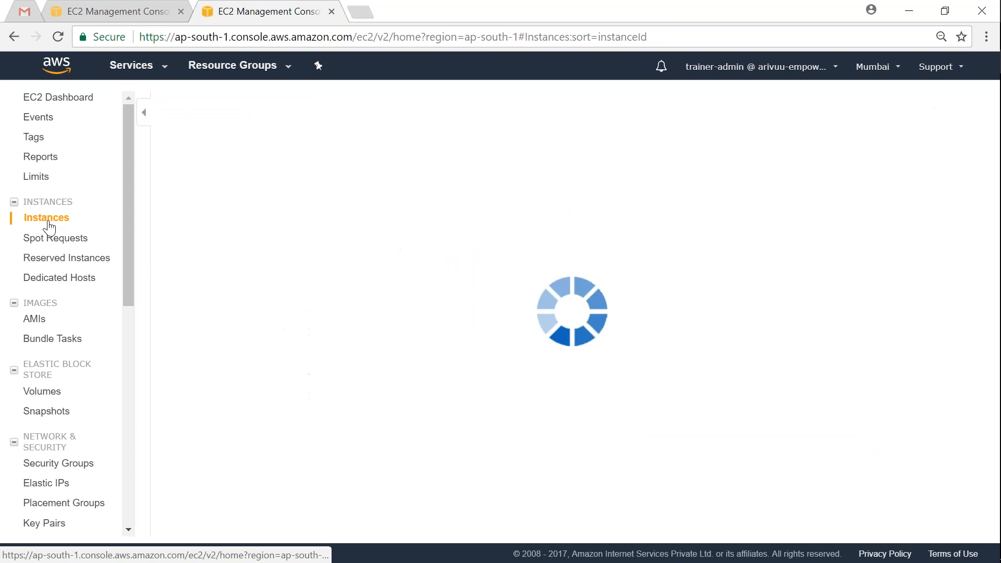
{"action": "left_click", "coordinate": [211, 104]}
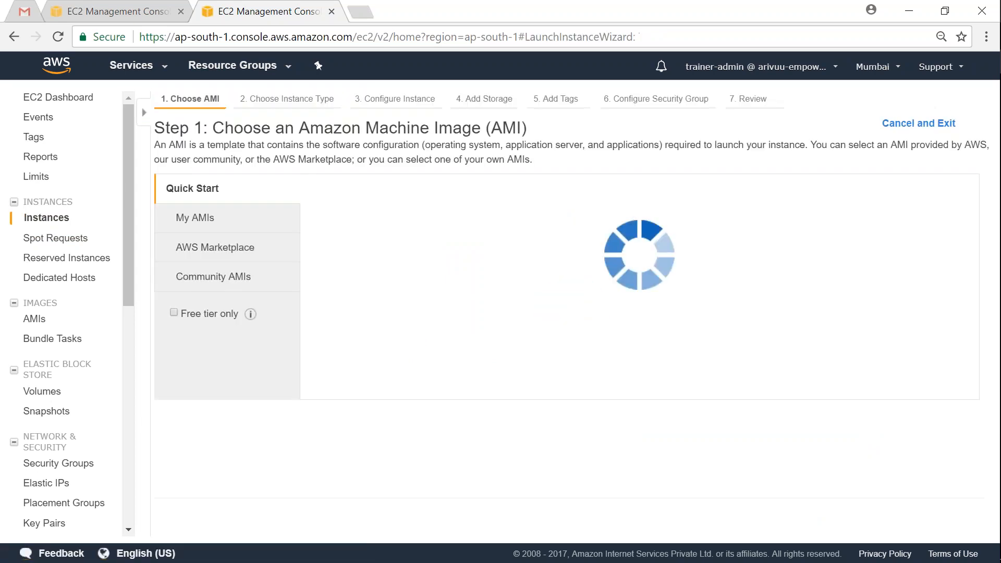
{"action": "left_click", "coordinate": [151, 11]}
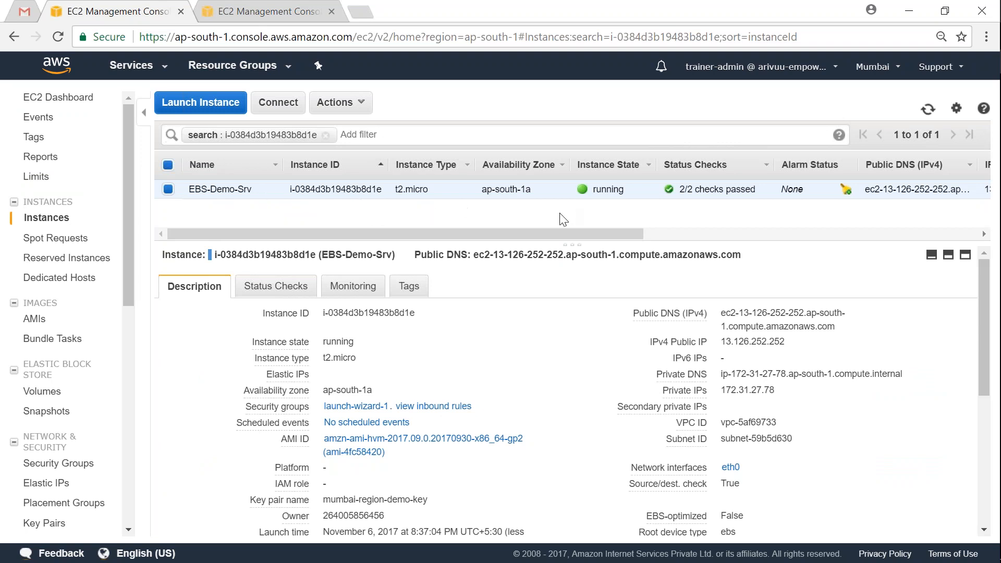
{"action": "left_click_drag", "start_coordinate": [484, 191], "coordinate": [513, 202]}
{"action": "left_click", "coordinate": [505, 218]}
{"action": "left_click", "coordinate": [334, 104]}
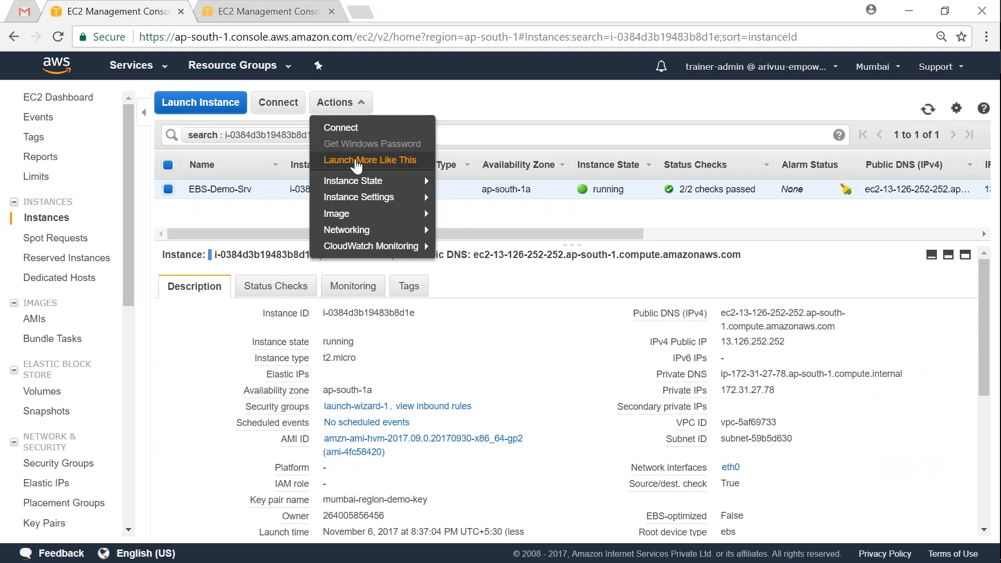
Step: Launch another instance like EBS-Demo-Srv and inspect its network and subnet in the review
{"action": "left_click", "coordinate": [357, 159]}
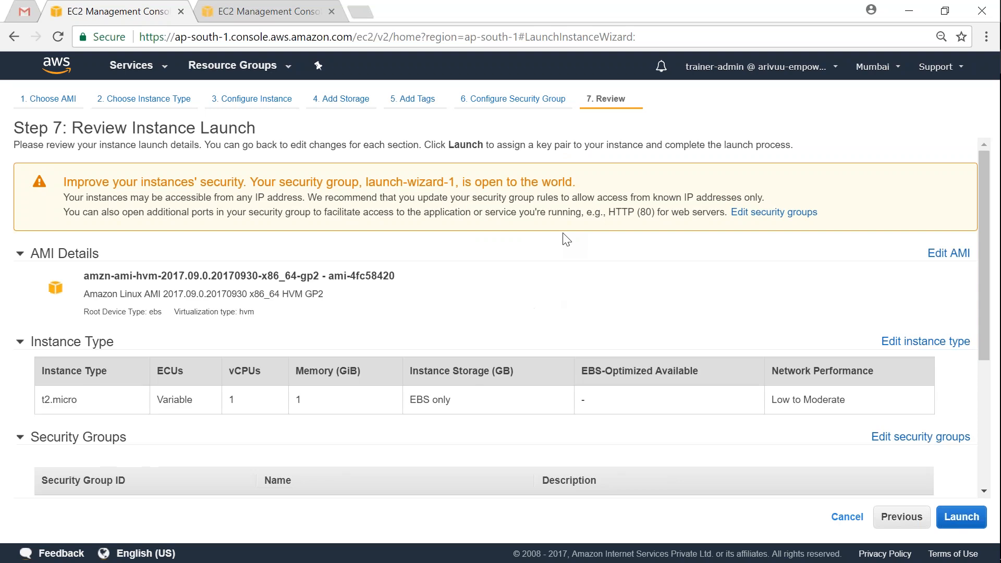
{"action": "scroll", "coordinate": [631, 283], "scroll_direction": "down", "scroll_amount": 5}
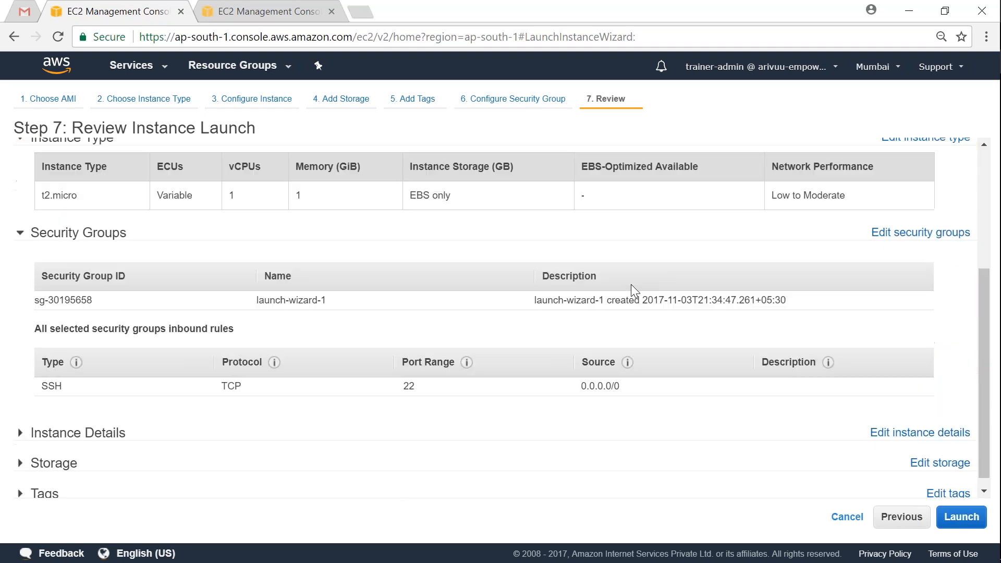
{"action": "scroll", "coordinate": [631, 284], "scroll_direction": "up", "scroll_amount": 5}
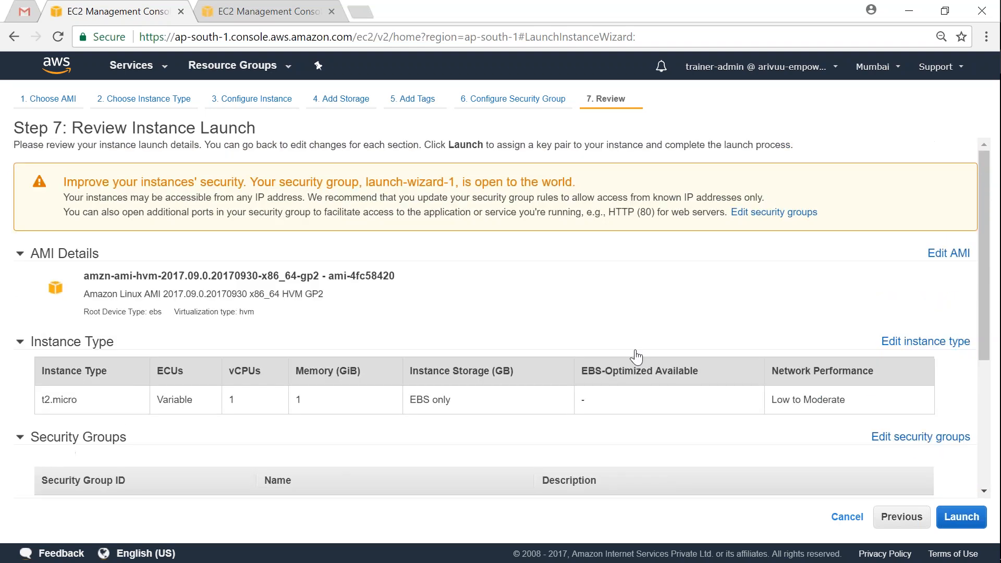
{"action": "scroll", "coordinate": [687, 349], "scroll_direction": "down", "scroll_amount": 5}
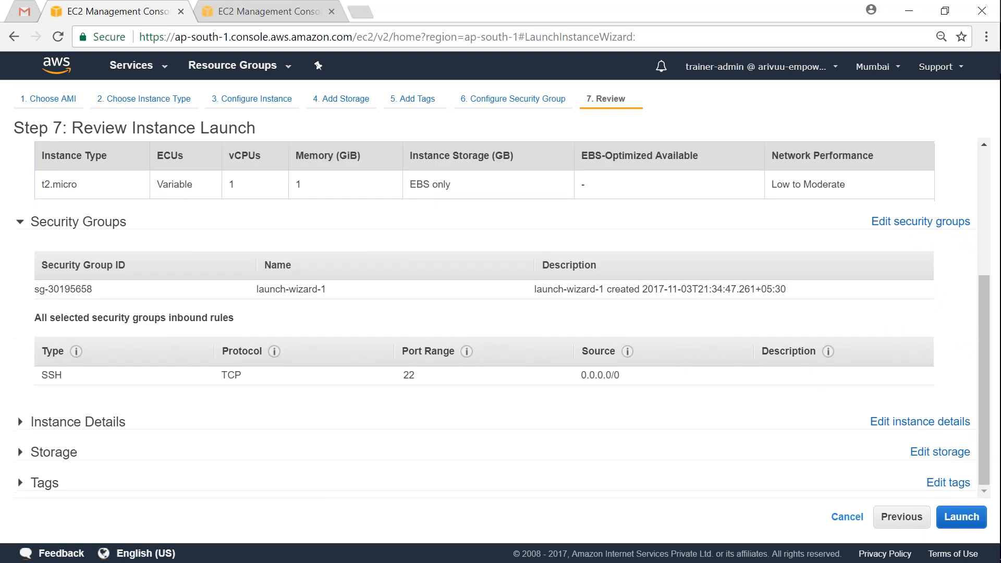
{"action": "left_click", "coordinate": [98, 423]}
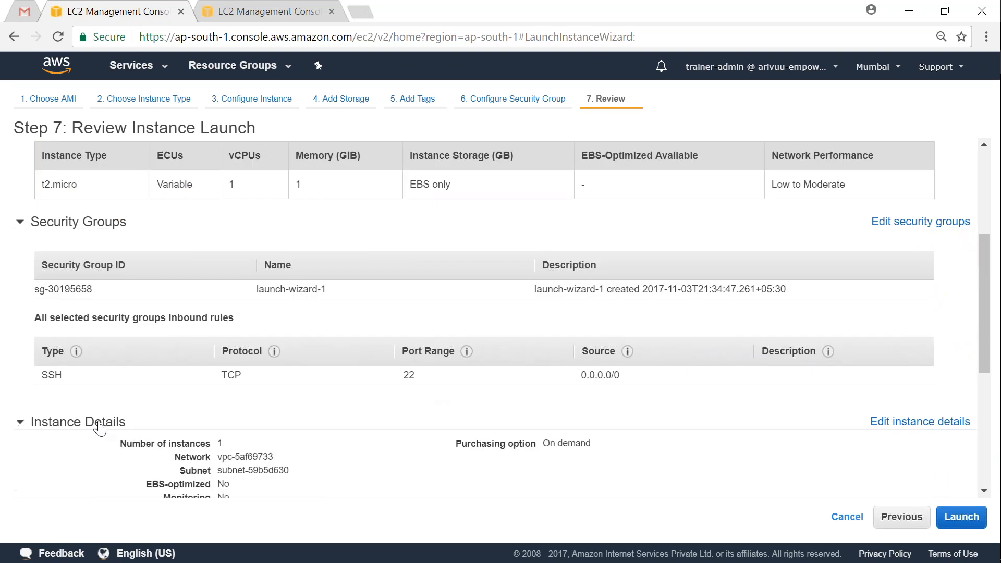
{"action": "scroll", "coordinate": [217, 379], "scroll_direction": "down", "scroll_amount": 5}
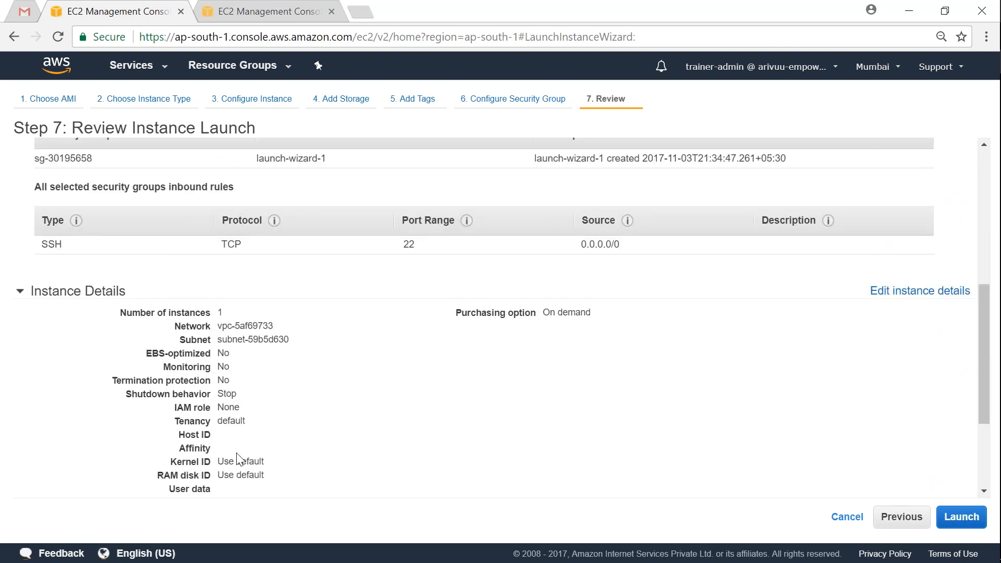
{"action": "left_click_drag", "start_coordinate": [222, 329], "coordinate": [276, 342]}
{"action": "left_click", "coordinate": [228, 337]}
Step: Change the instance's subnet to the ap-south-1b one and proceed to the launch review
{"action": "left_click", "coordinate": [933, 296]}
{"action": "left_click", "coordinate": [441, 278]}
{"action": "left_click", "coordinate": [402, 303]}
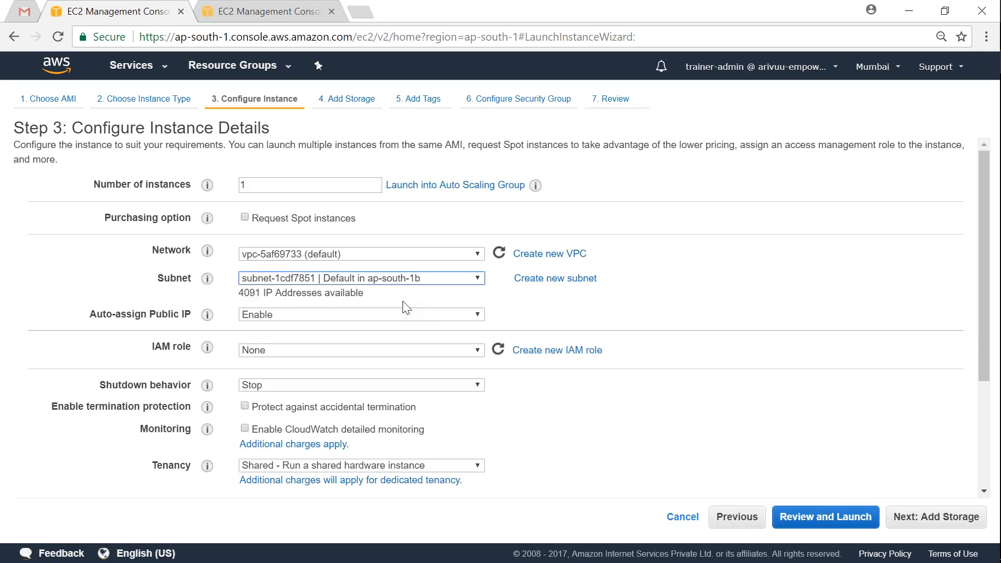
{"action": "scroll", "coordinate": [782, 315], "scroll_direction": "down", "scroll_amount": 3}
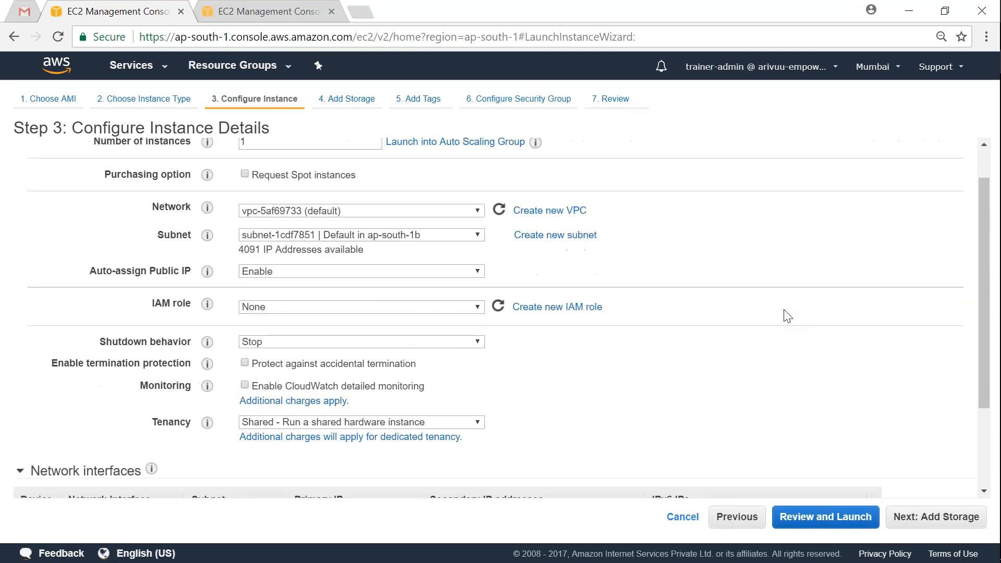
{"action": "left_click", "coordinate": [836, 516]}
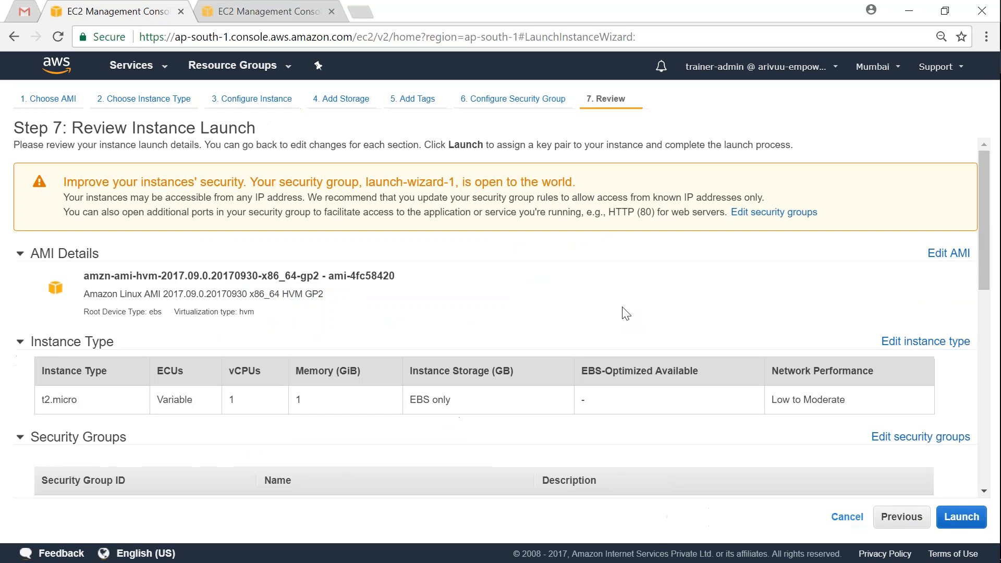
Step: Recheck the instance details and return to the launch review
{"action": "scroll", "coordinate": [561, 303], "scroll_direction": "down", "scroll_amount": 10}
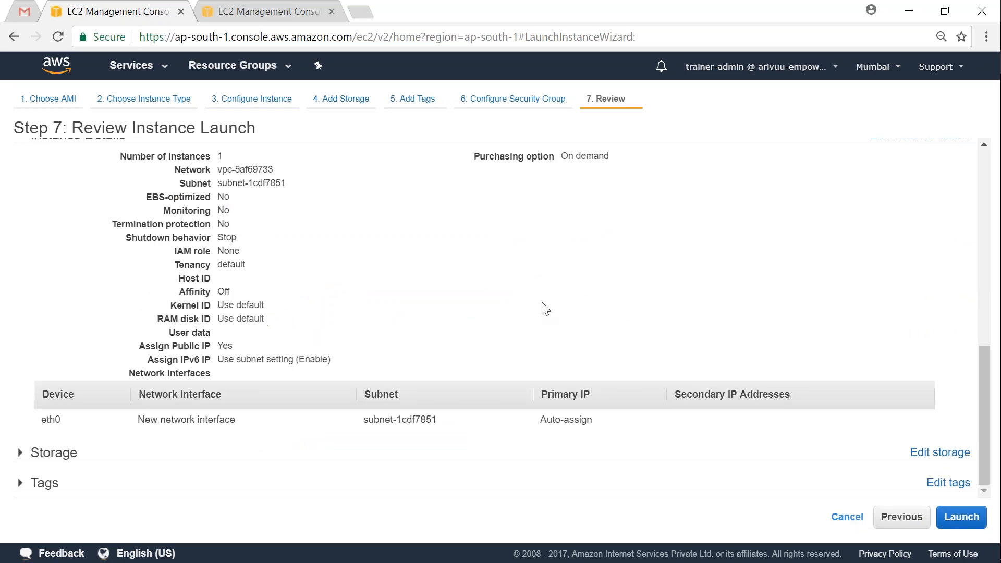
{"action": "scroll", "coordinate": [719, 265], "scroll_direction": "up", "scroll_amount": 2}
{"action": "left_click", "coordinate": [885, 219]}
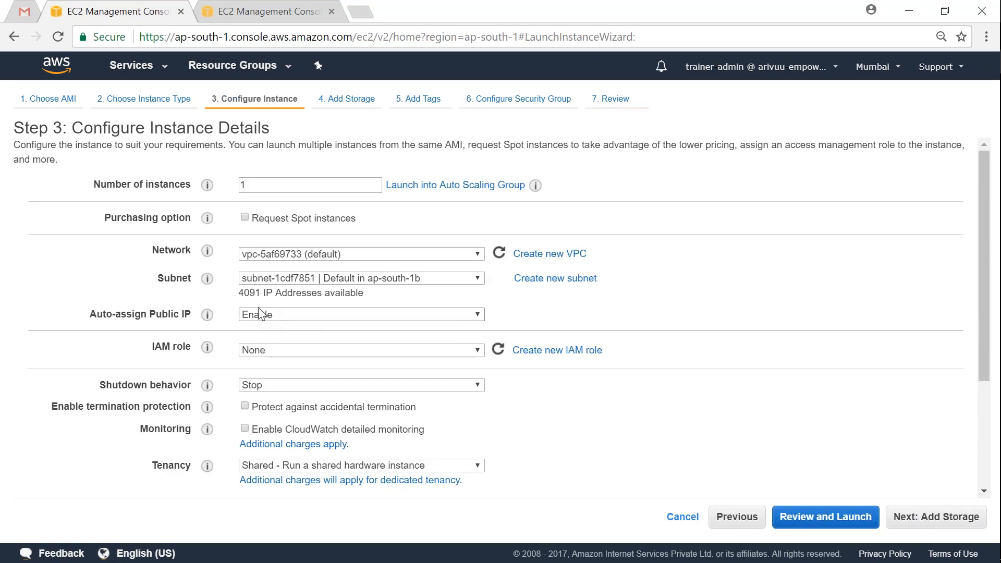
{"action": "scroll", "coordinate": [759, 342], "scroll_direction": "down", "scroll_amount": 3}
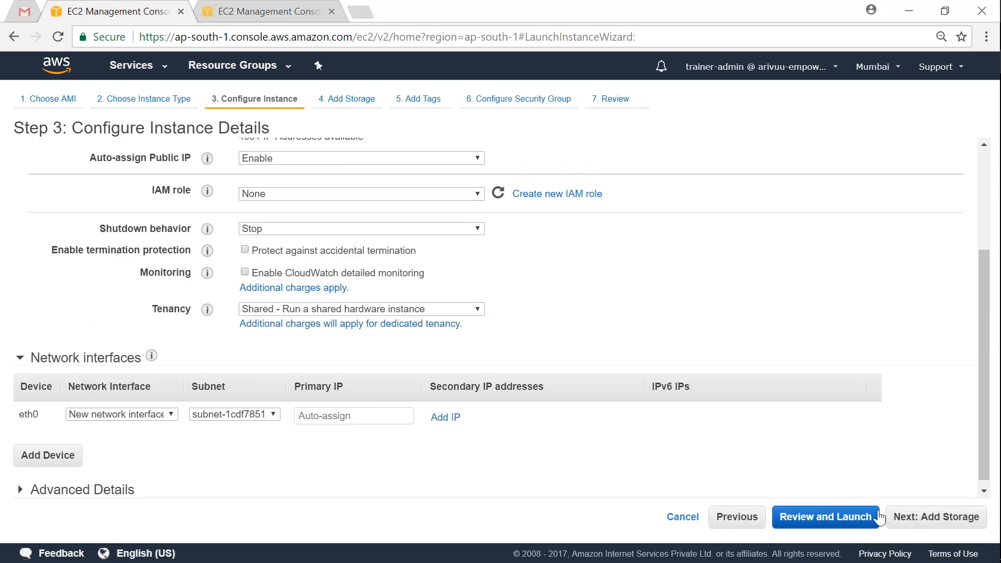
{"action": "left_click", "coordinate": [825, 516]}
{"action": "scroll", "coordinate": [924, 420], "scroll_direction": "down", "scroll_amount": 5}
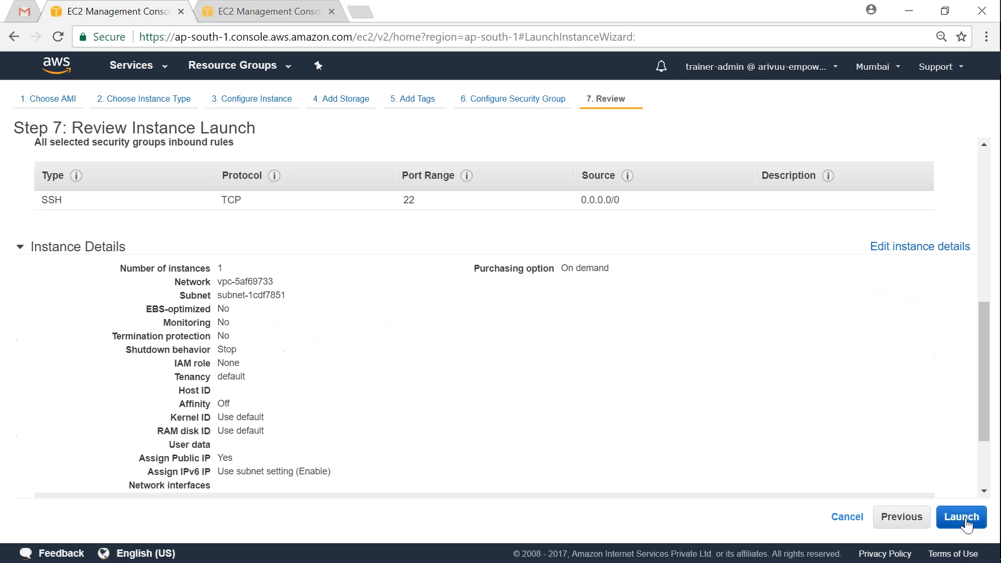
Step: Launch the instance with the existing key pair and view it among all instances
{"action": "left_click", "coordinate": [962, 516]}
{"action": "left_click", "coordinate": [293, 377]}
{"action": "left_click", "coordinate": [669, 432]}
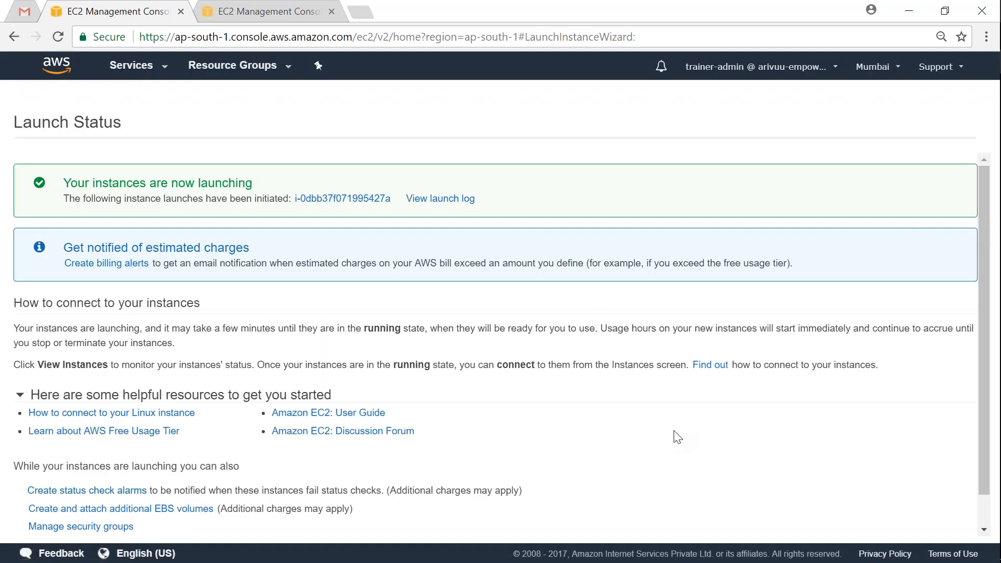
{"action": "left_click", "coordinate": [333, 199]}
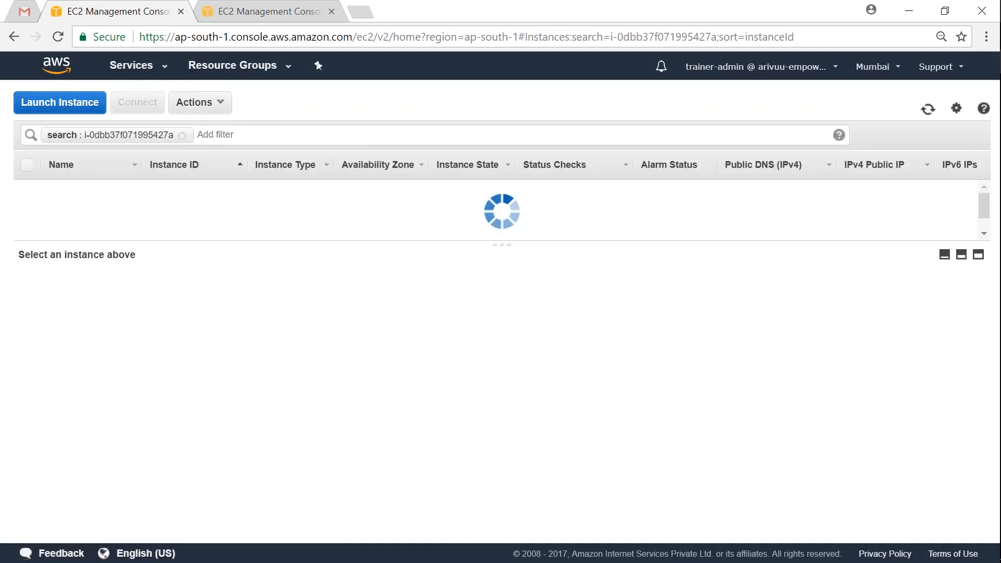
{"action": "left_click", "coordinate": [323, 136]}
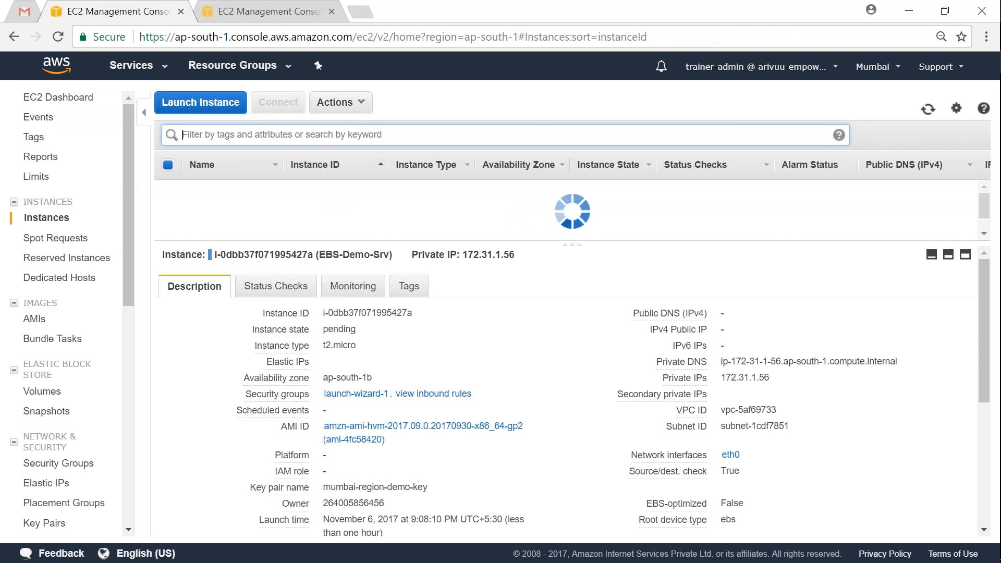
Step: Rename the new ap-south-1b instance to EBS-Demo-Srv-1B
{"action": "mouse_move", "coordinate": [477, 245]}
{"action": "left_mouse_down"}
{"action": "mouse_move", "coordinate": [478, 291]}
{"action": "mouse_move", "coordinate": [485, 245]}
{"action": "left_mouse_up"}
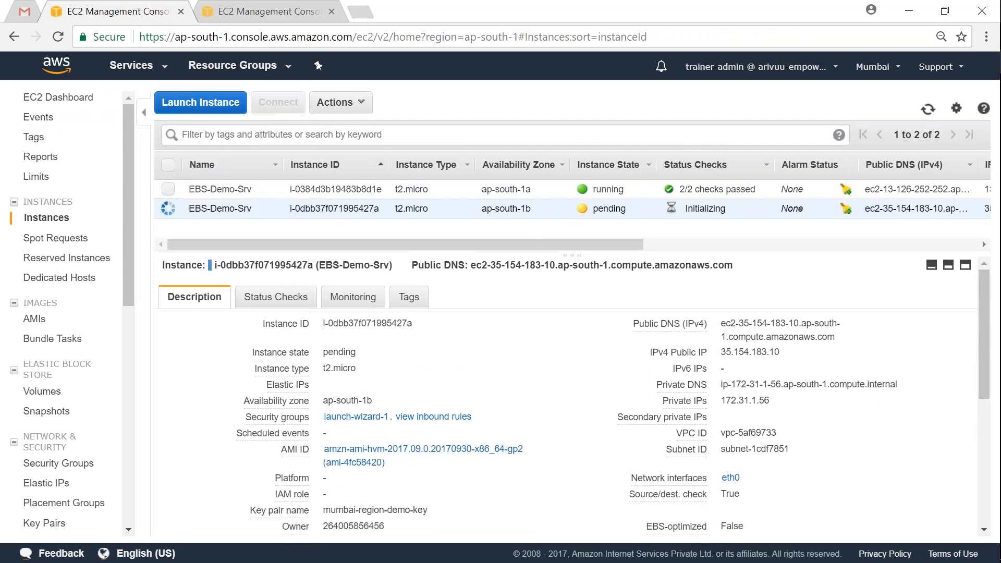
{"action": "left_click", "coordinate": [495, 189]}
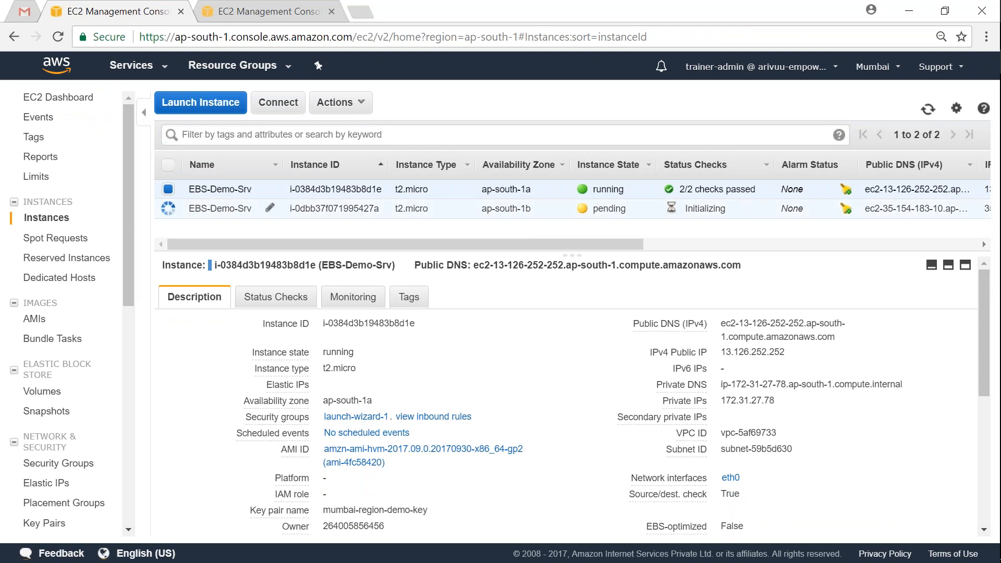
{"action": "left_click", "coordinate": [168, 190]}
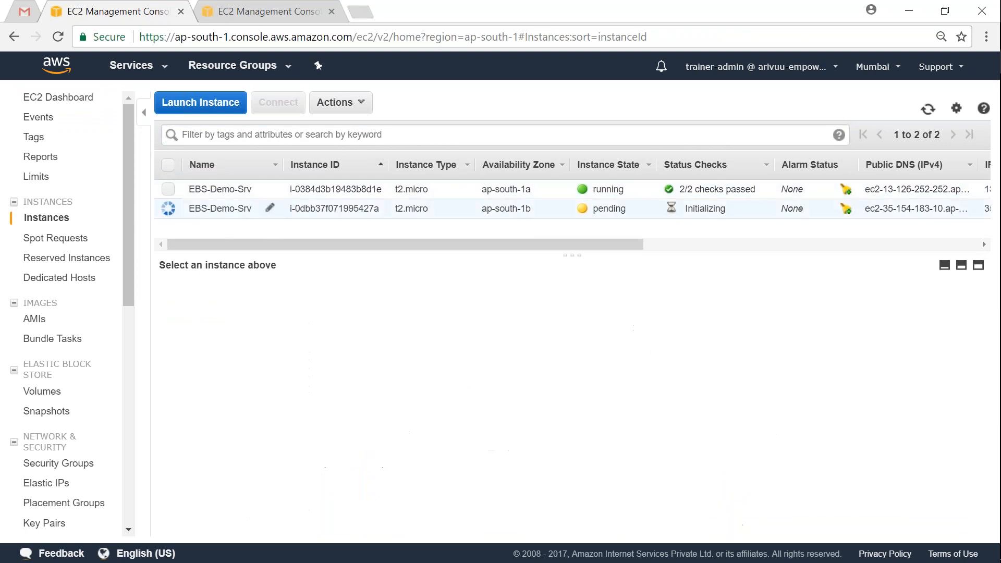
{"action": "left_click", "coordinate": [271, 210]}
{"action": "left_click", "coordinate": [268, 209]}
{"action": "key", "text": "BackSpace"}
{"action": "key", "text": "BackSpace"}
{"action": "type", "text": "rv-"}
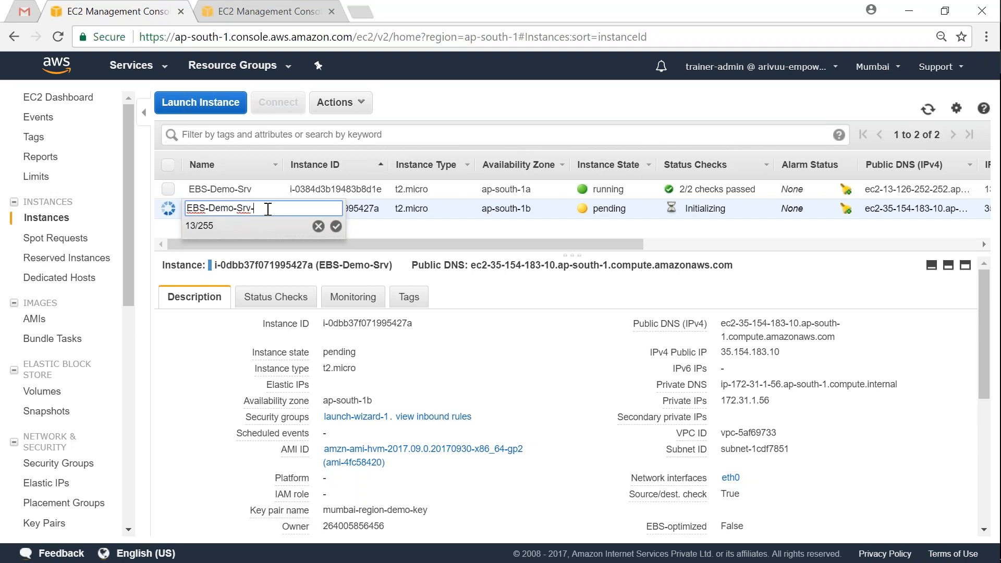
{"action": "type", "text": "1B"}
{"action": "key", "text": "Return"}
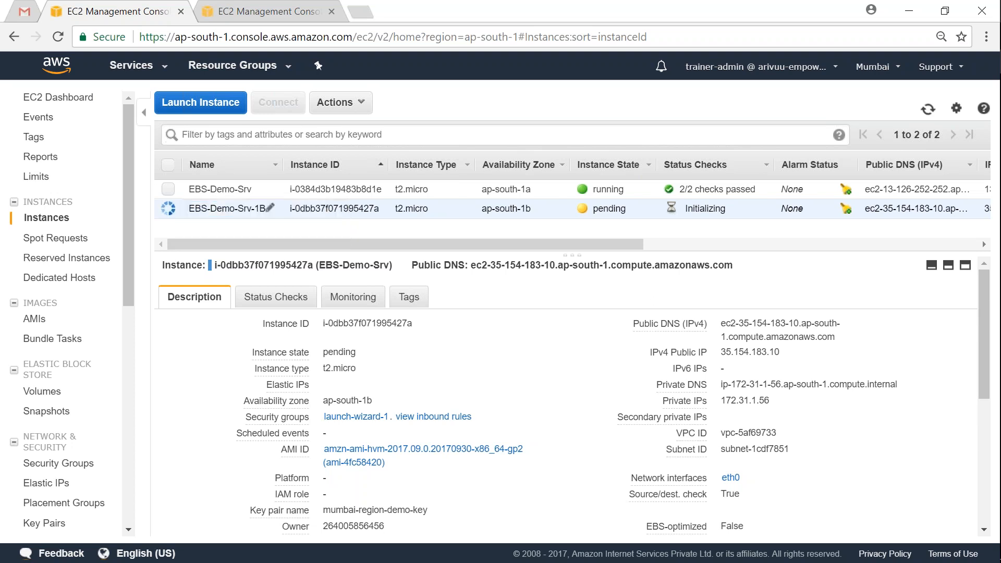
Step: Rename the ap-south-1a instance to EBS-Demo-Srv-1A and select EBS-Demo-Srv-1B
{"action": "left_click", "coordinate": [271, 192]}
{"action": "left_click", "coordinate": [265, 189]}
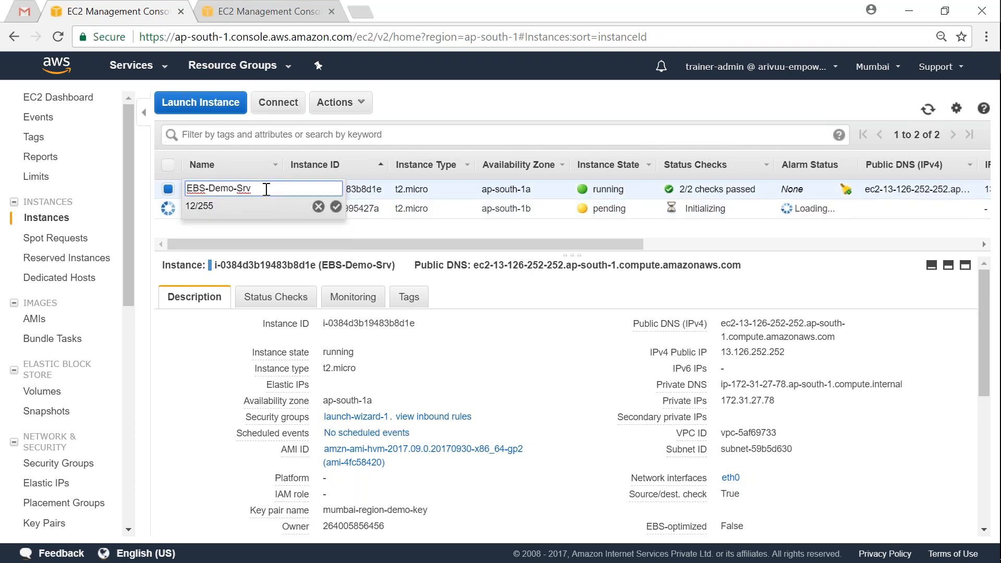
{"action": "type", "text": "-1"}
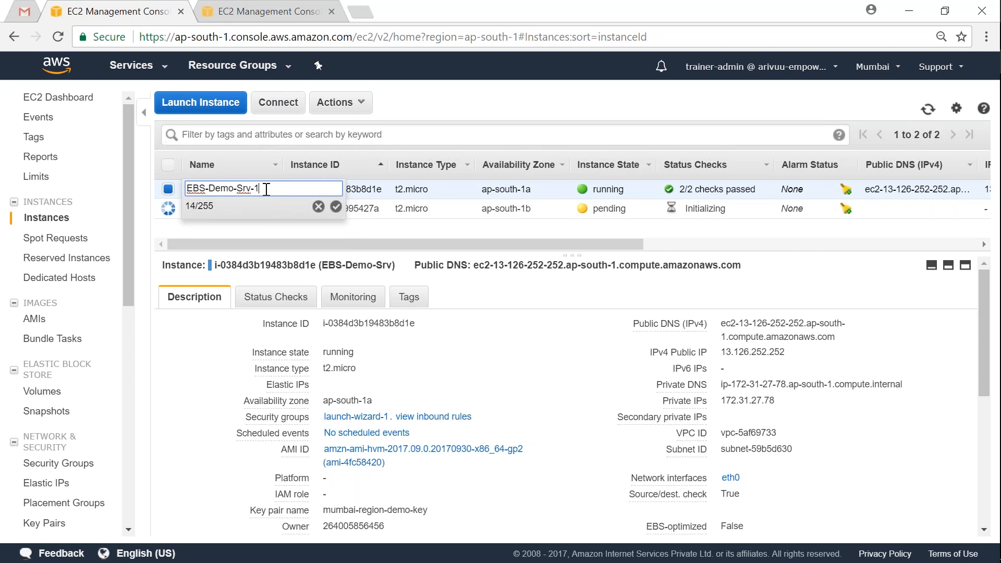
{"action": "type", "text": "A"}
{"action": "key", "text": "Return"}
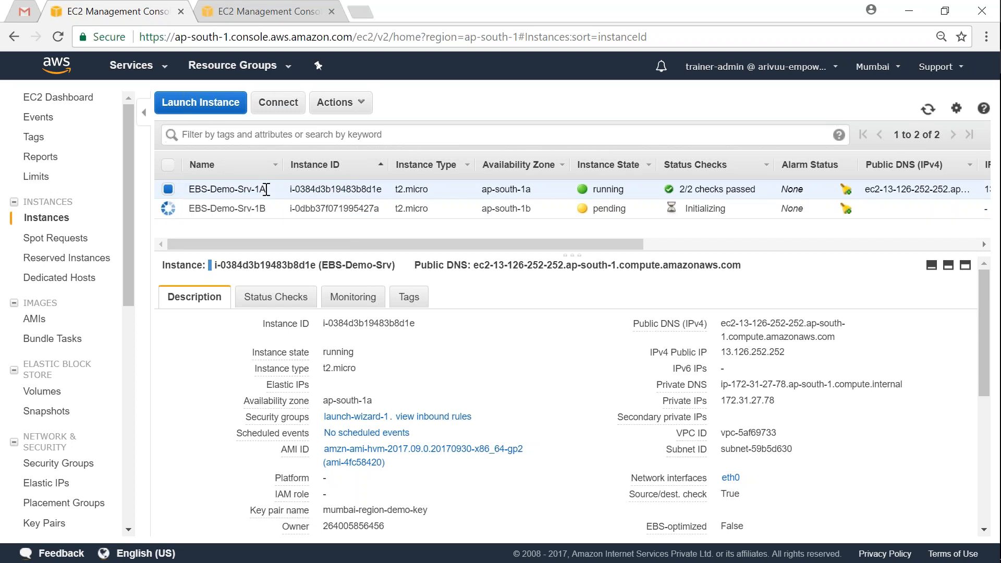
{"action": "left_click", "coordinate": [168, 190]}
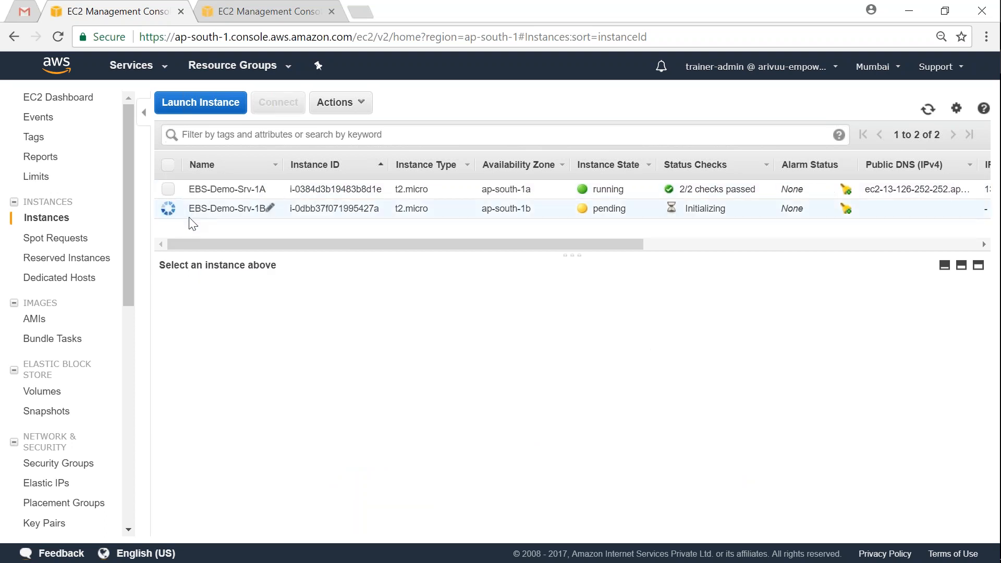
{"action": "left_click", "coordinate": [169, 209]}
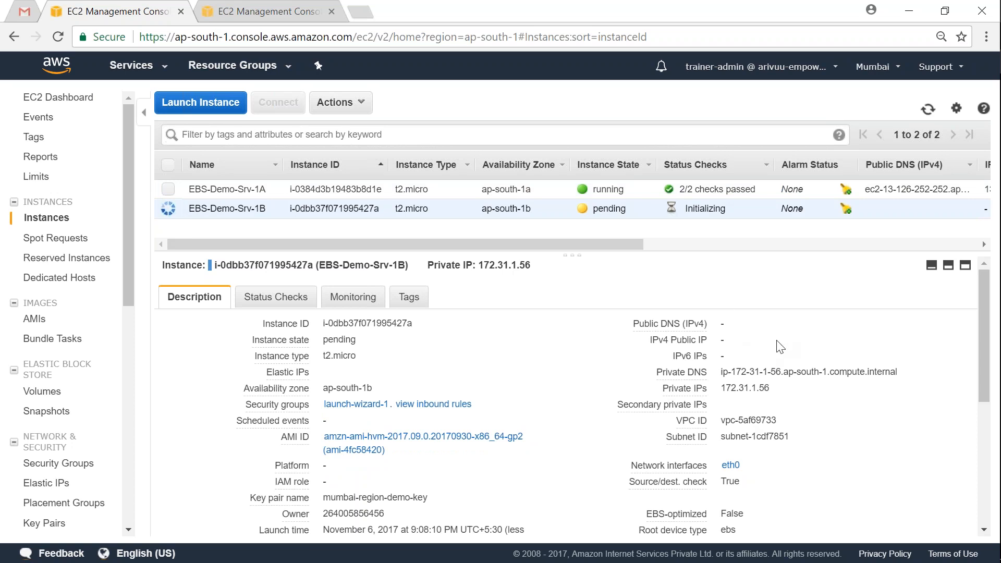
Step: Refresh the instances and copy the new instance's public IP 35.154.183.10
{"action": "left_click", "coordinate": [927, 109]}
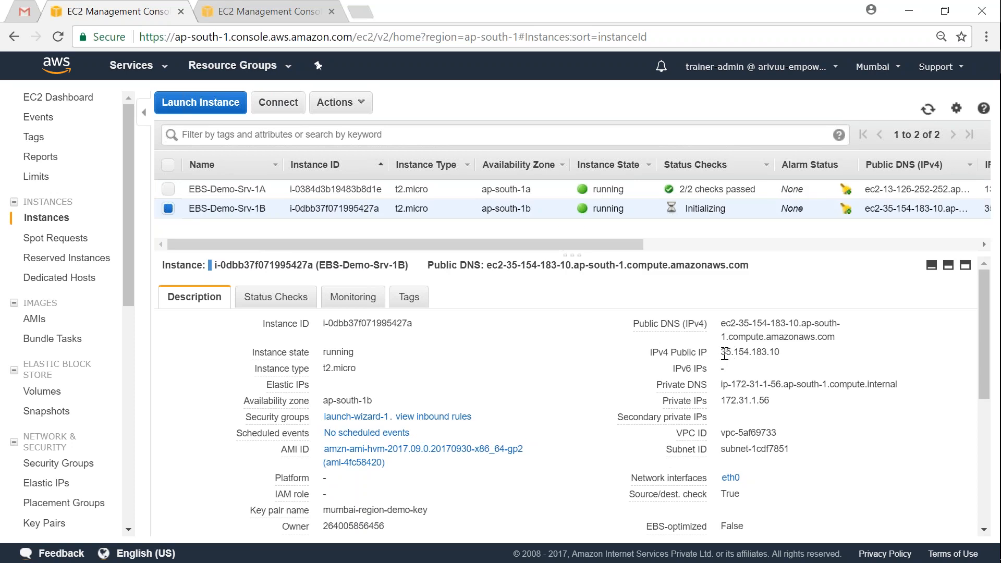
{"action": "left_click_drag", "start_coordinate": [724, 354], "coordinate": [796, 360]}
{"action": "key", "text": "ctrl+c"}
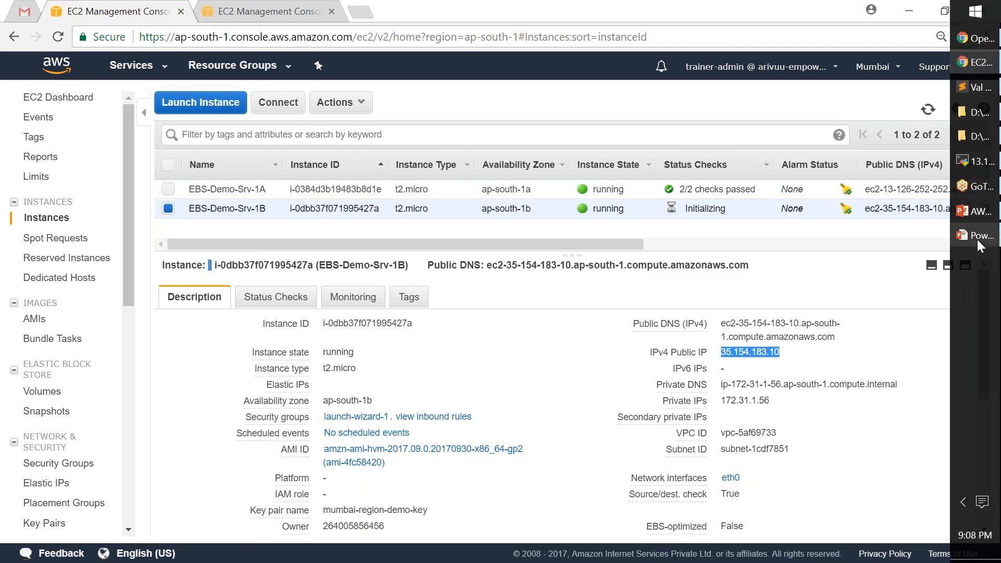
{"action": "left_click", "coordinate": [973, 161]}
Step: Configure a MobaXterm SSH session to the pasted IP as ec2-user with mumbai-region-demo-key.pem
{"action": "left_click", "coordinate": [348, 55]}
{"action": "left_click", "coordinate": [248, 114]}
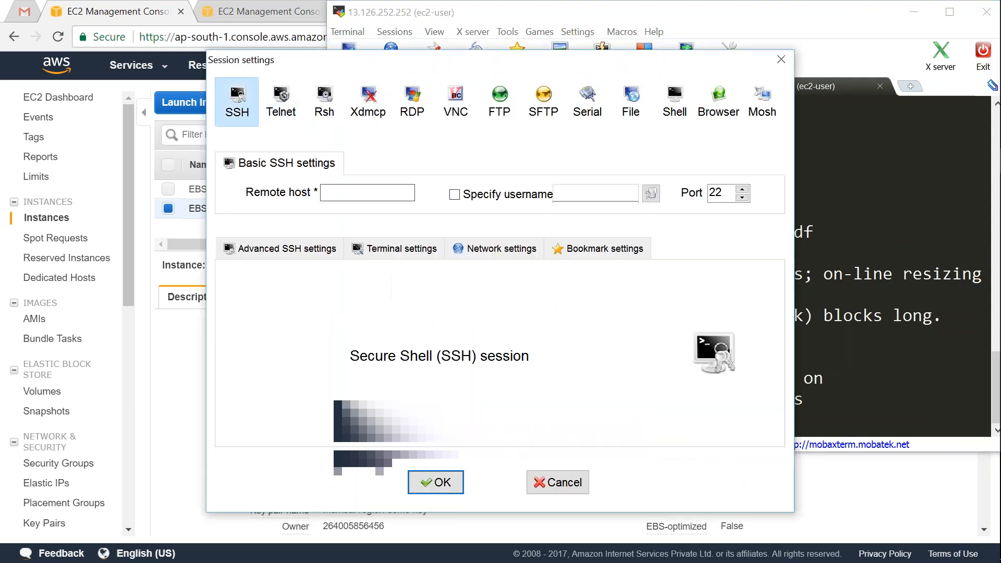
{"action": "key", "text": "ctrl+v"}
{"action": "type", "text": "ec2-user"}
{"action": "left_click", "coordinate": [286, 248]}
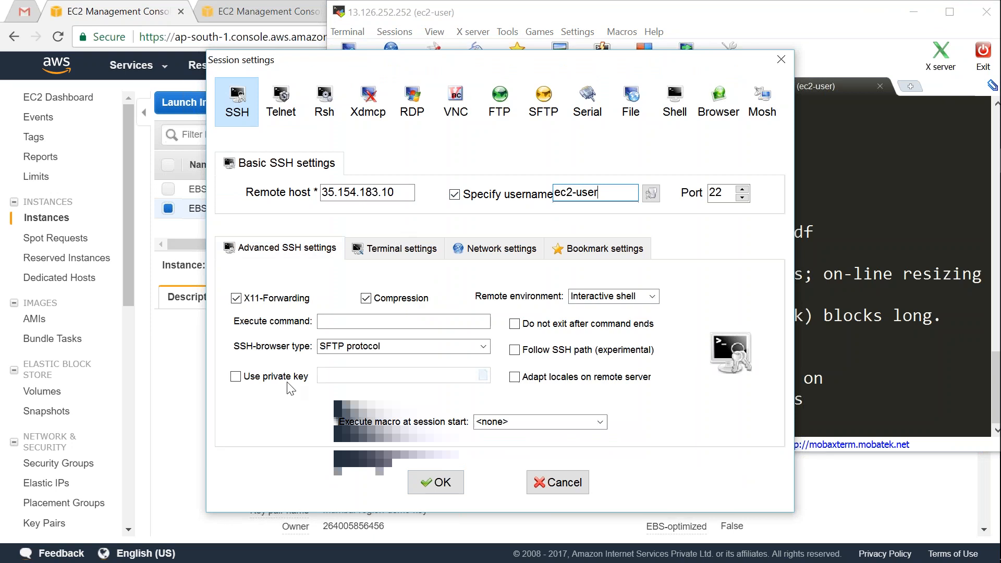
{"action": "left_click", "coordinate": [236, 376]}
{"action": "left_click", "coordinate": [481, 374]}
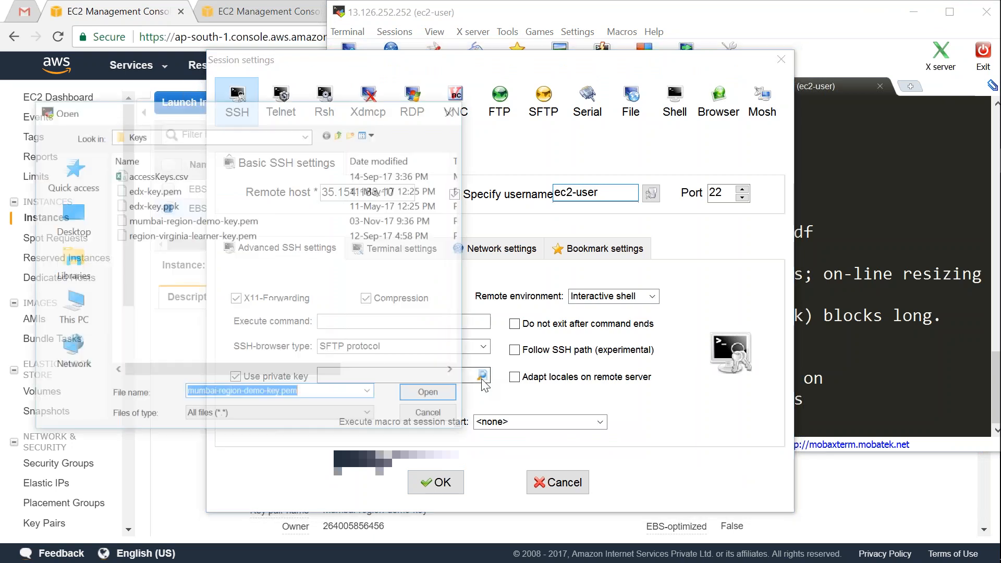
{"action": "double_click", "coordinate": [214, 221]}
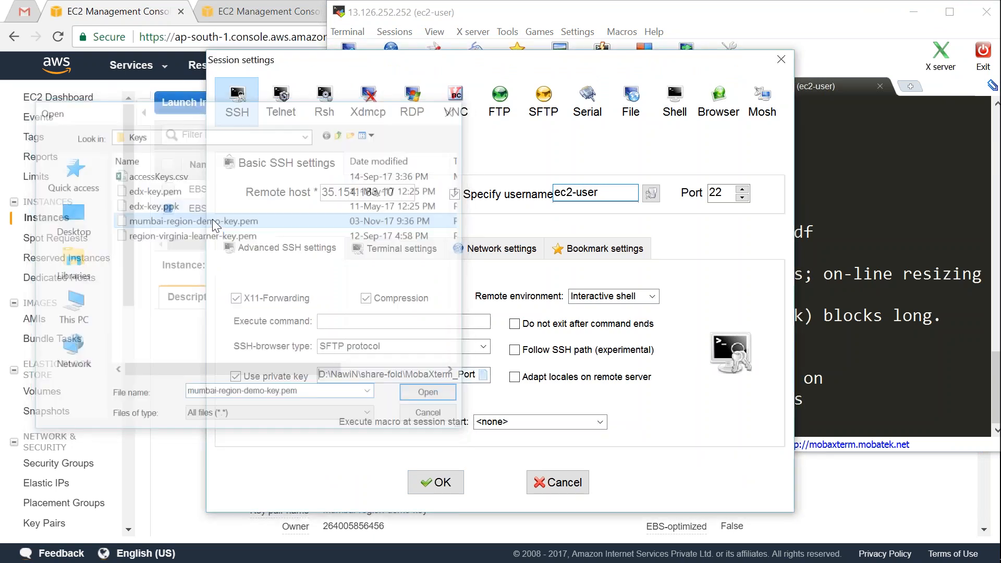
{"action": "left_click", "coordinate": [436, 484]}
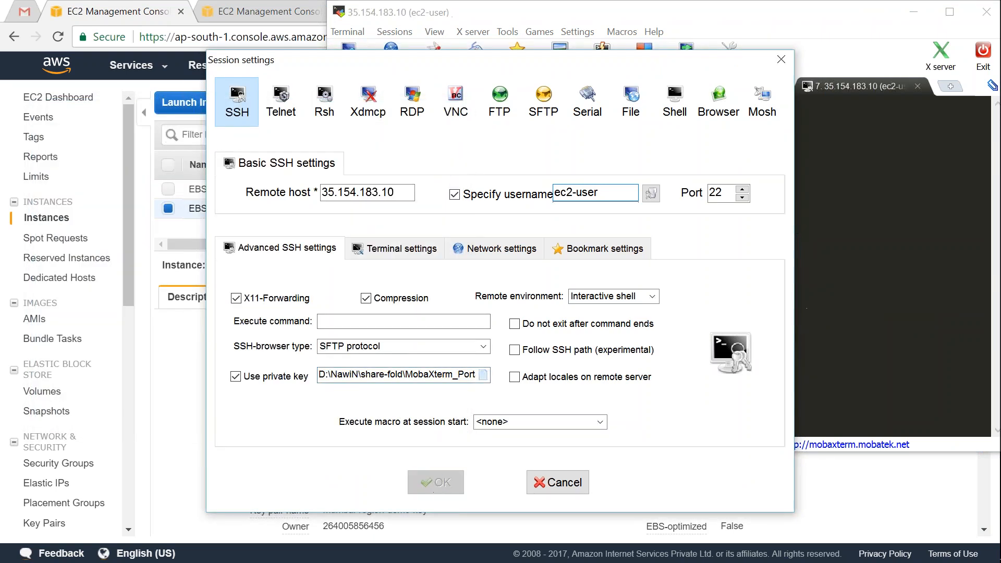
{"action": "left_click_drag", "start_coordinate": [770, 42], "coordinate": [741, 110]}
Step: Select the available EBS-Demo-in-AZ-B volume in the Volumes list
{"action": "left_click", "coordinate": [130, 295]}
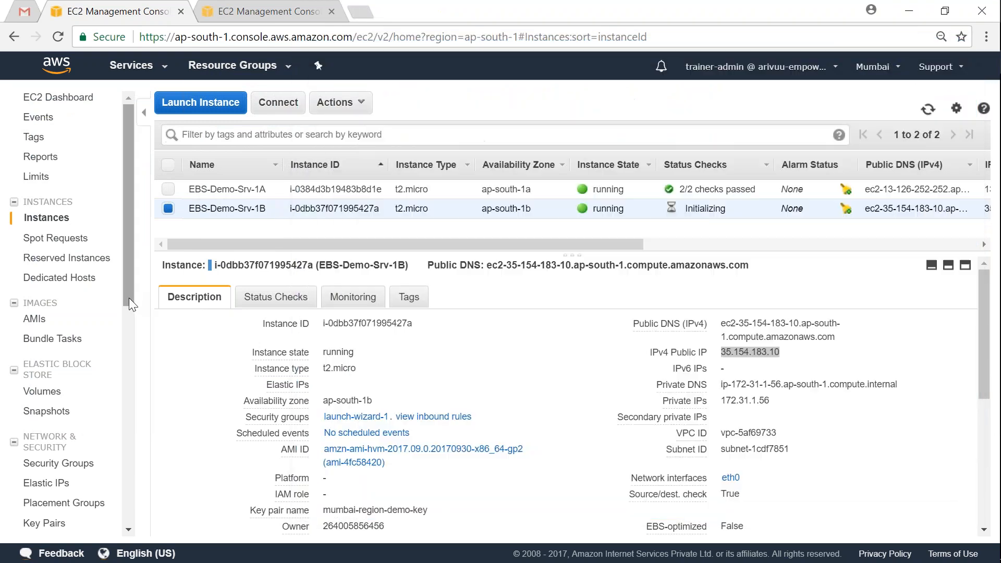
{"action": "scroll", "coordinate": [130, 323], "scroll_direction": "down", "scroll_amount": 1}
{"action": "left_click", "coordinate": [55, 329]}
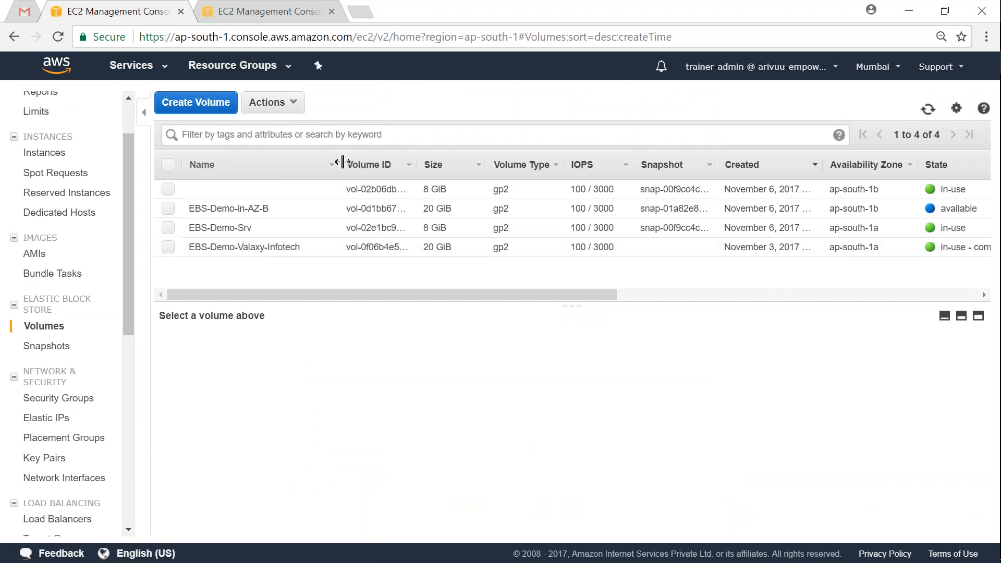
{"action": "left_click_drag", "start_coordinate": [342, 162], "coordinate": [362, 162]}
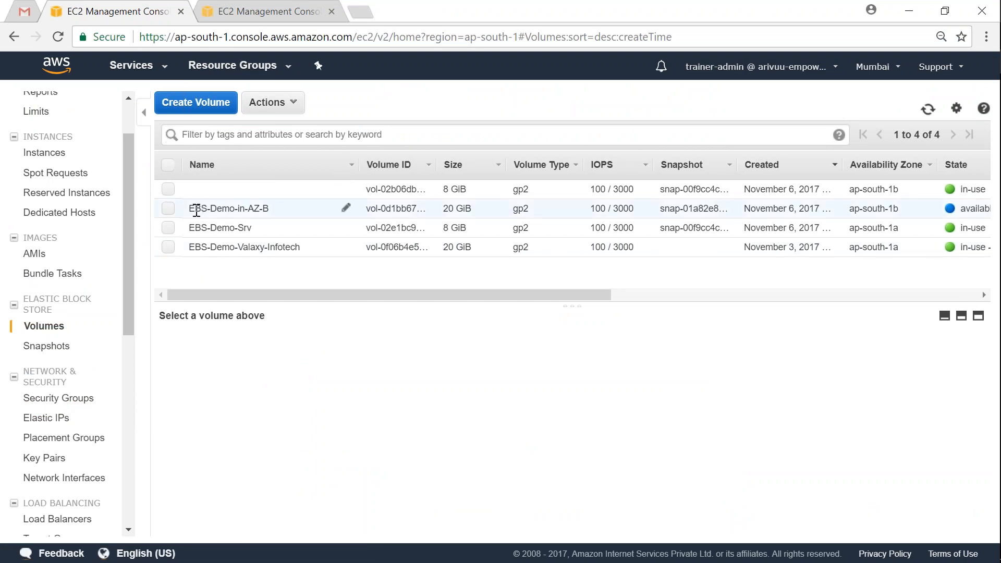
{"action": "left_click_drag", "start_coordinate": [192, 210], "coordinate": [280, 213]}
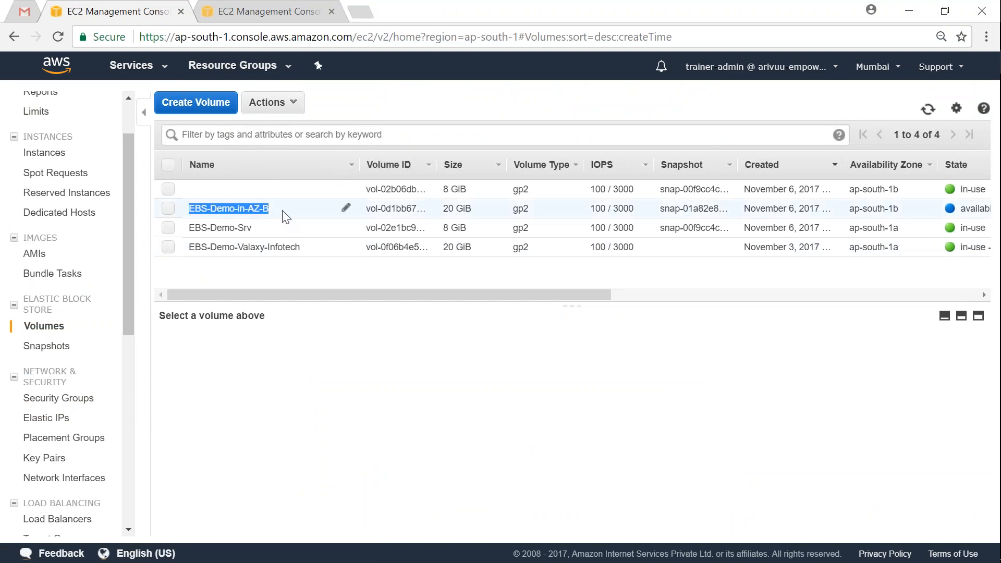
{"action": "left_click", "coordinate": [286, 217]}
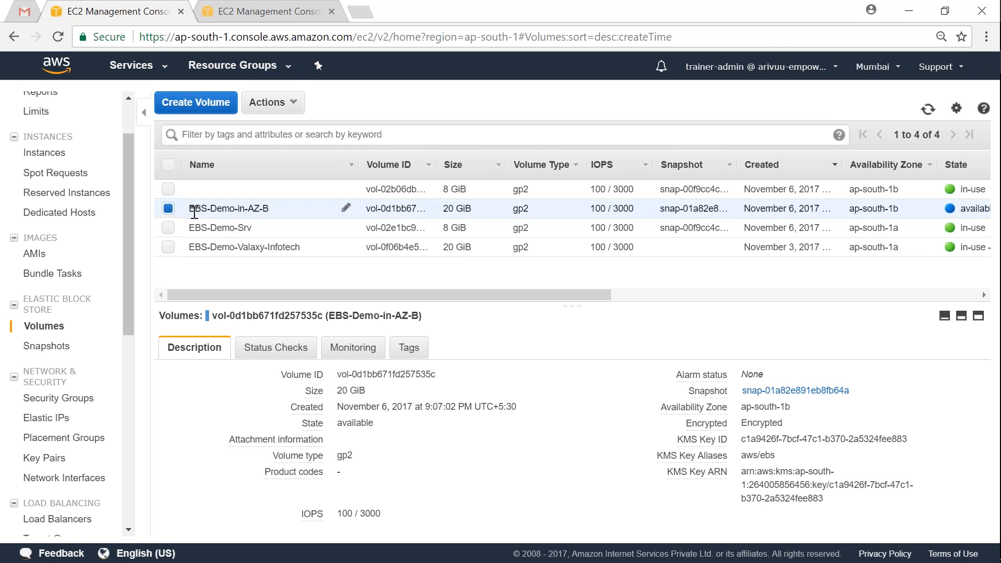
{"action": "left_click_drag", "start_coordinate": [250, 210], "coordinate": [268, 208]}
{"action": "mouse_move", "coordinate": [958, 210]}
{"action": "left_mouse_down"}
{"action": "mouse_move", "coordinate": [993, 210]}
{"action": "mouse_move", "coordinate": [963, 209]}
{"action": "left_mouse_up"}
{"action": "left_click", "coordinate": [945, 209]}
{"action": "left_click_drag", "start_coordinate": [513, 297], "coordinate": [460, 296]}
Step: Attach the selected volume to the EBS-Demo-Srv-1B instance
{"action": "left_click", "coordinate": [282, 104]}
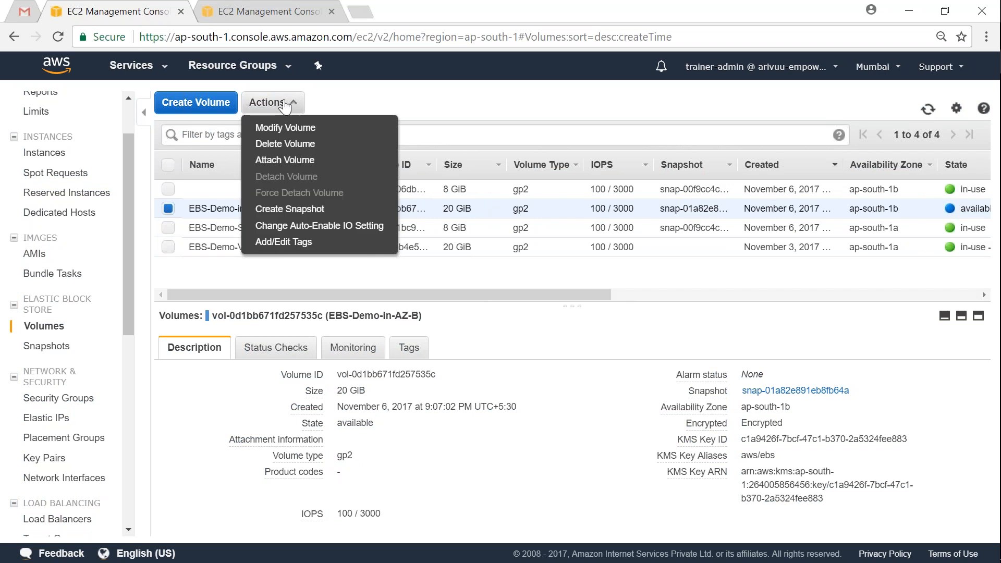
{"action": "left_click", "coordinate": [301, 162]}
{"action": "left_click", "coordinate": [354, 336]}
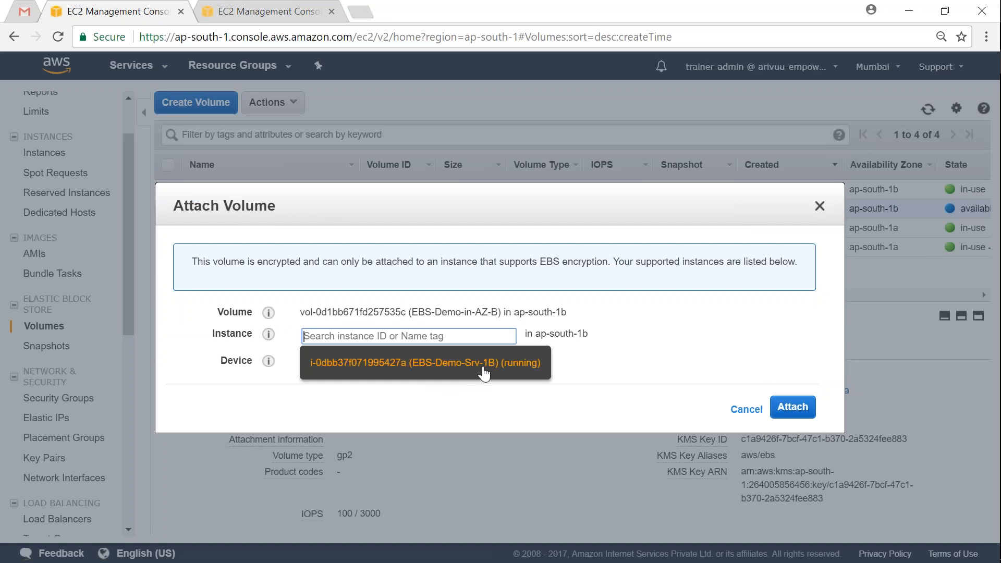
{"action": "left_click", "coordinate": [461, 366]}
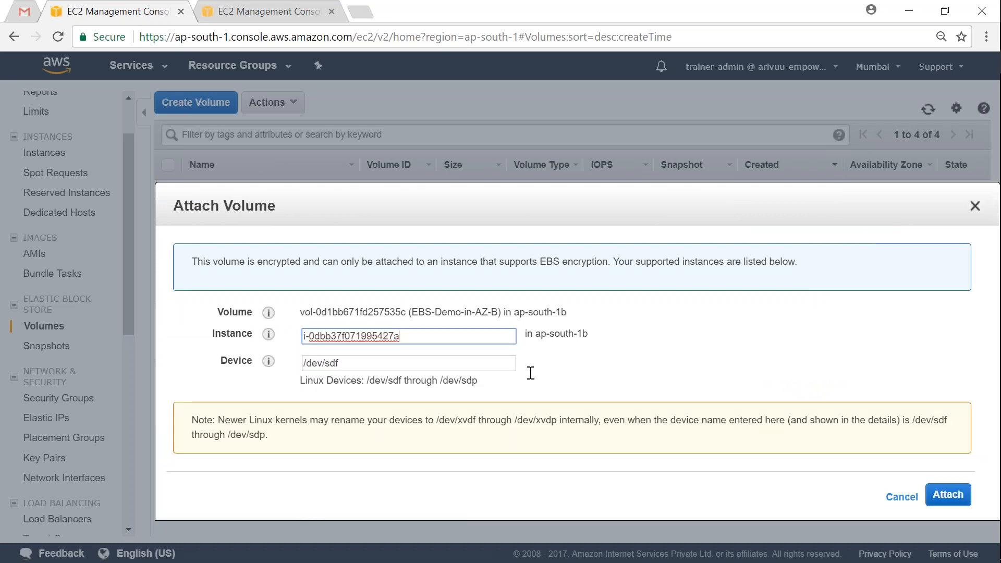
{"action": "left_click", "coordinate": [954, 495]}
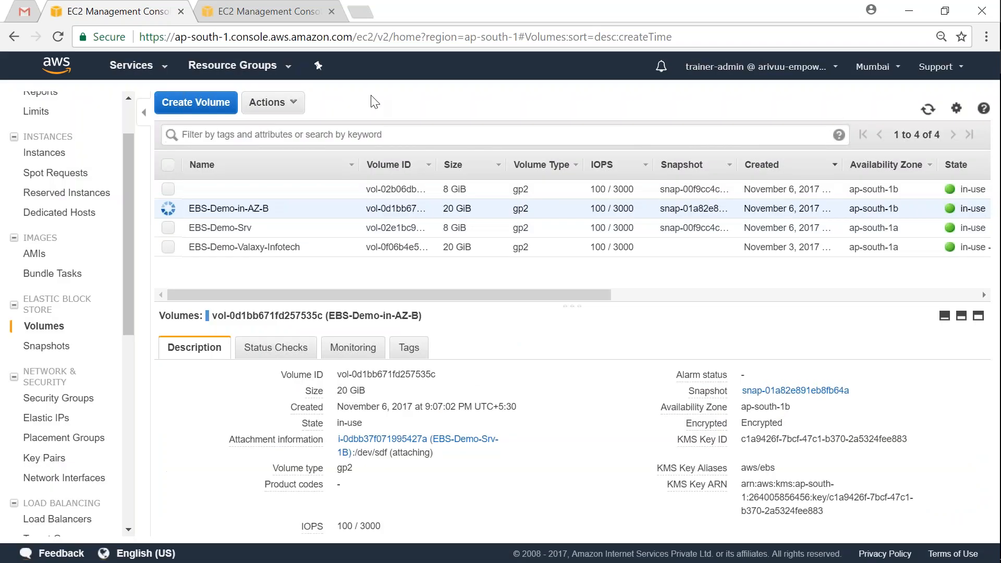
Step: Switch to root with sudo su - and list mounted filesystems with df -h
{"action": "key", "text": "alt+Tab"}
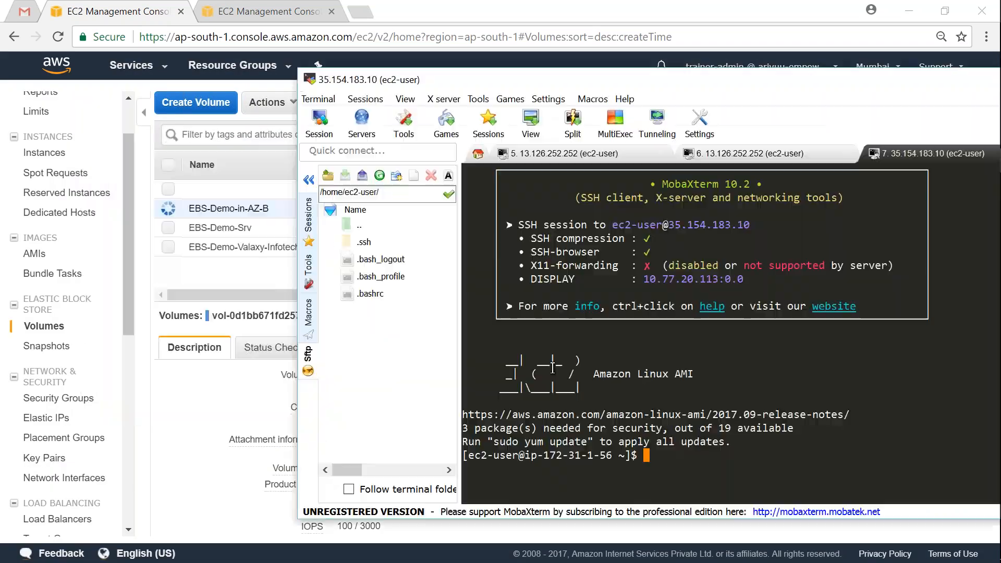
{"action": "type", "text": "sudo su -"}
{"action": "key", "text": "Return"}
{"action": "type", "text": "lsbl"}
{"action": "key", "text": "BackSpace"}
{"action": "key", "text": "BackSpace"}
{"action": "key", "text": "BackSpace"}
{"action": "key", "text": "BackSpace"}
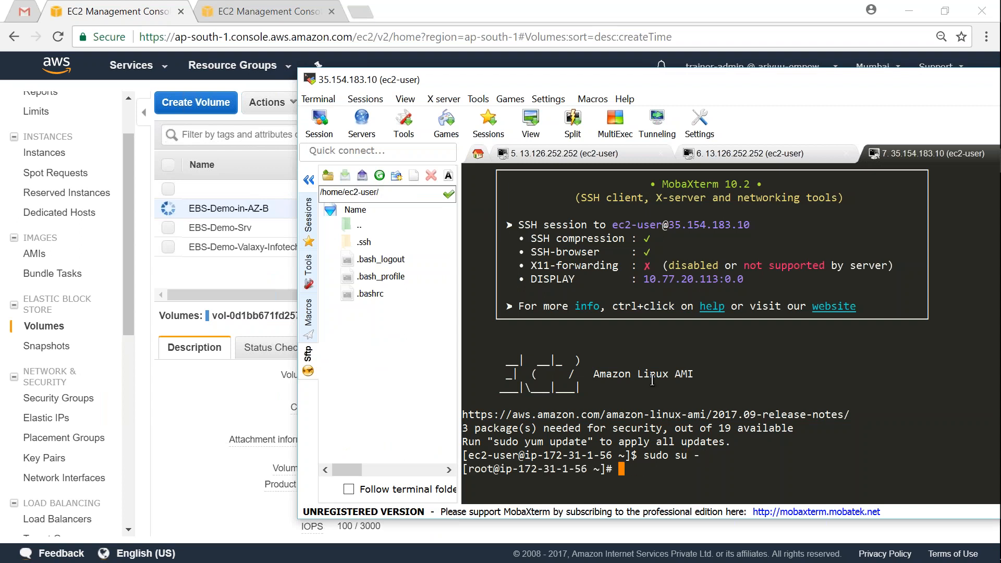
{"action": "type", "text": "df -h"}
{"action": "key", "text": "Return"}
Step: Hide the MobaXterm side panel and review the df -h filesystem table
{"action": "left_click_drag", "start_coordinate": [618, 73], "coordinate": [465, 55]}
{"action": "left_click", "coordinate": [155, 162]}
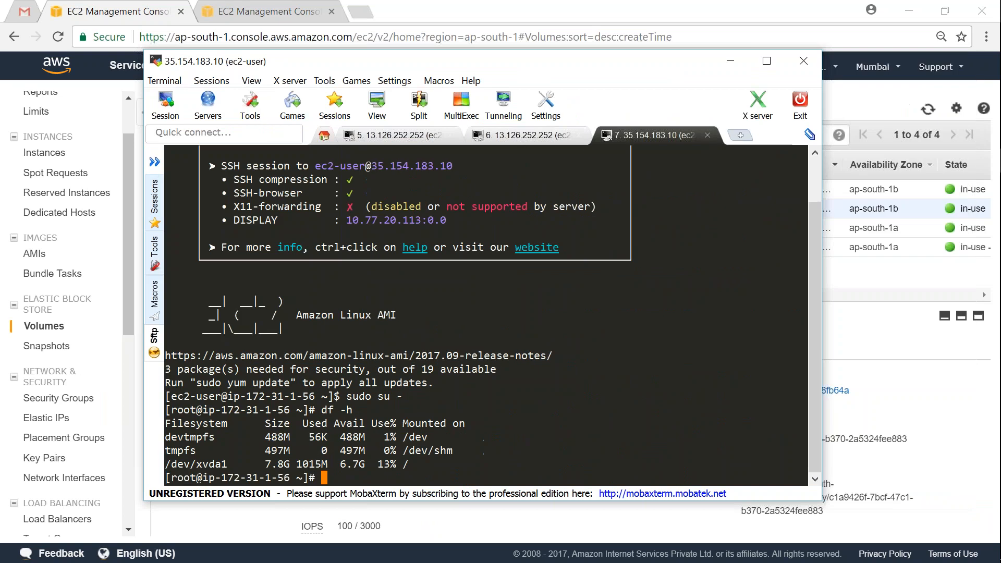
{"action": "scroll", "coordinate": [425, 348], "scroll_direction": "up", "scroll_amount": 4, "text": "ctrl"}
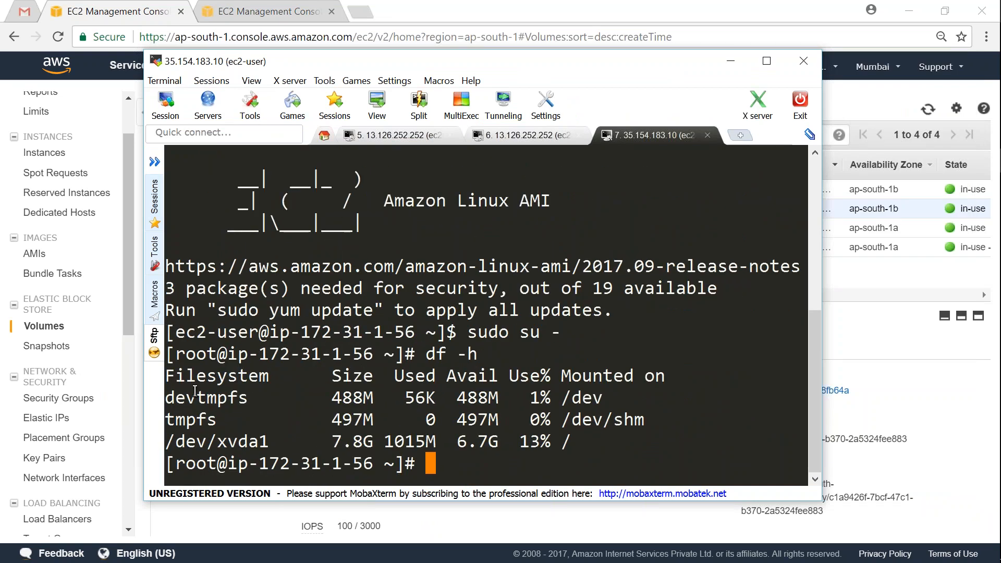
{"action": "left_click_drag", "start_coordinate": [166, 371], "coordinate": [632, 442]}
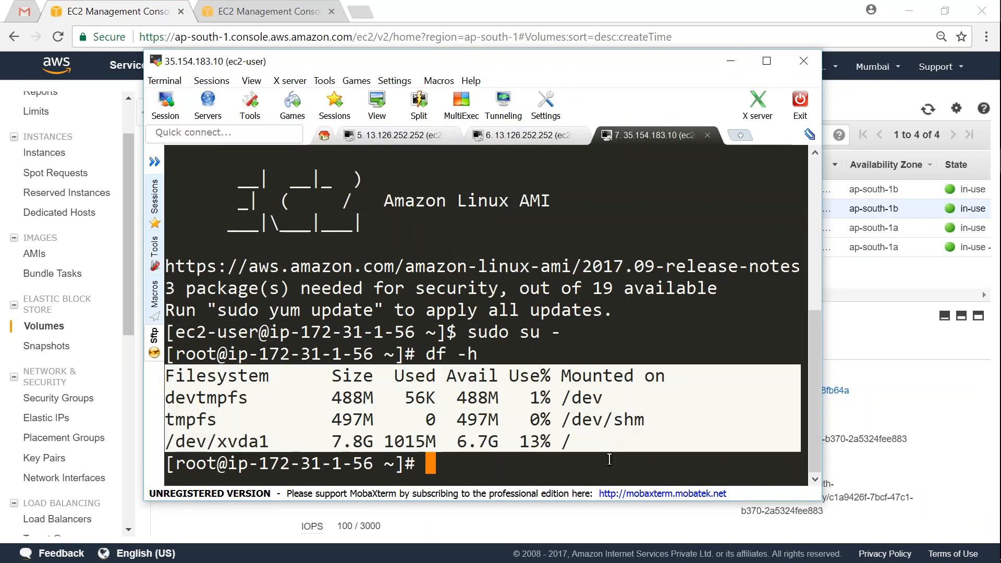
{"action": "left_click", "coordinate": [556, 461]}
Step: Run lsblk and highlight the unmounted 20G xvdf disk row
{"action": "type", "text": "lsblk"}
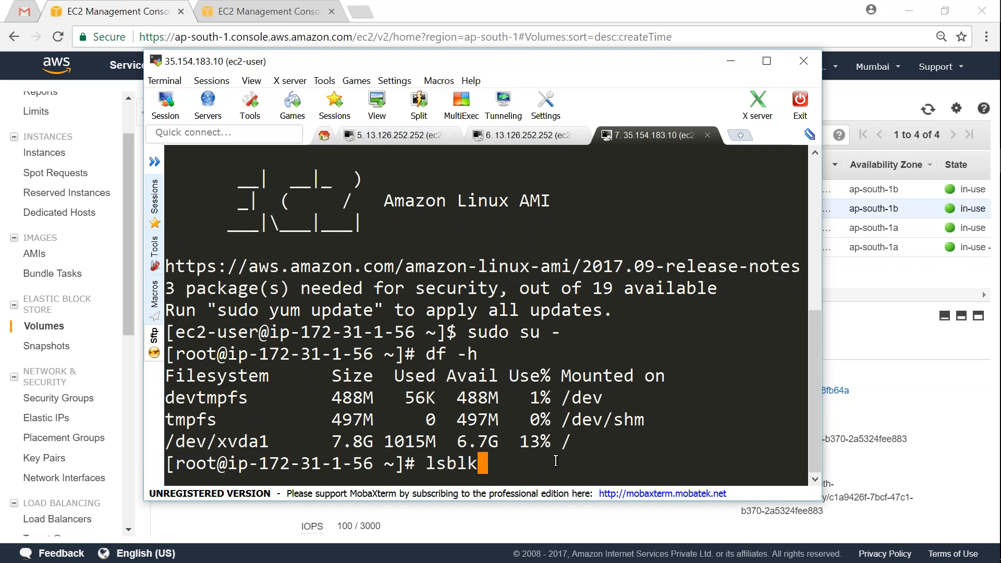
{"action": "key", "text": "Return"}
{"action": "left_click_drag", "start_coordinate": [177, 441], "coordinate": [488, 443]}
{"action": "left_click", "coordinate": [487, 443]}
{"action": "triple_click", "coordinate": [487, 444]}
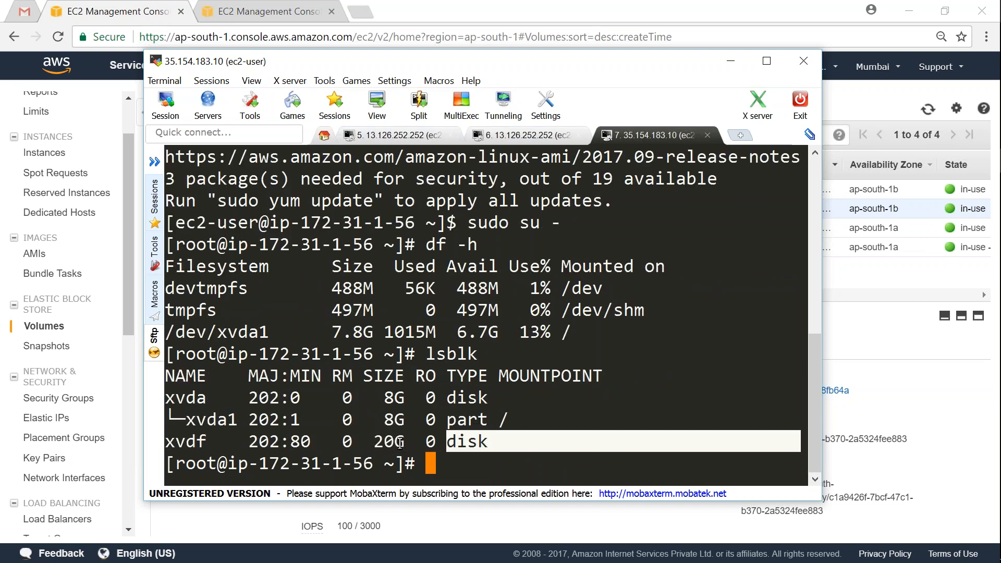
{"action": "left_click", "coordinate": [488, 443]}
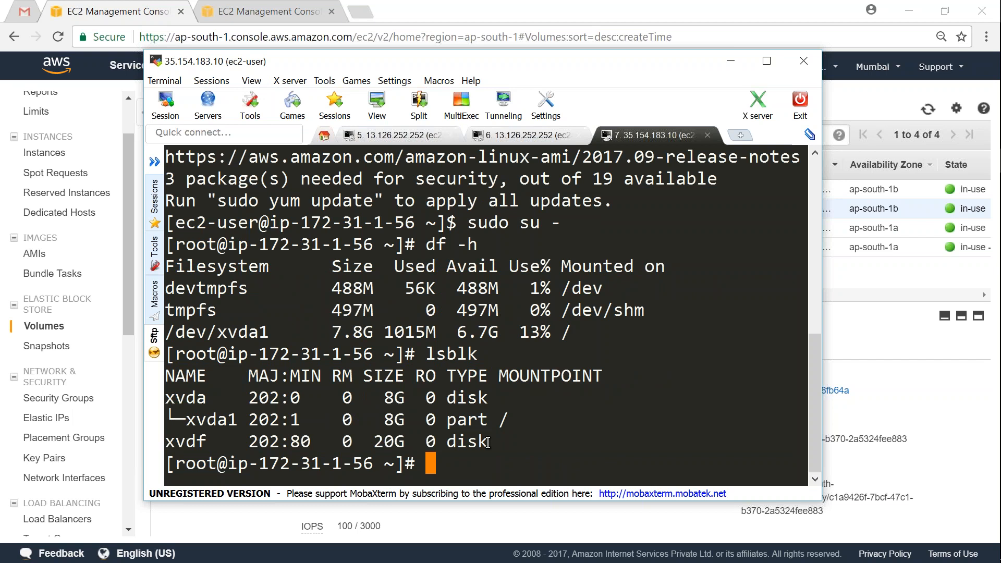
Step: Create the /var/ebs1b mount directory with mkdir -p
{"action": "type", "text": "mki"}
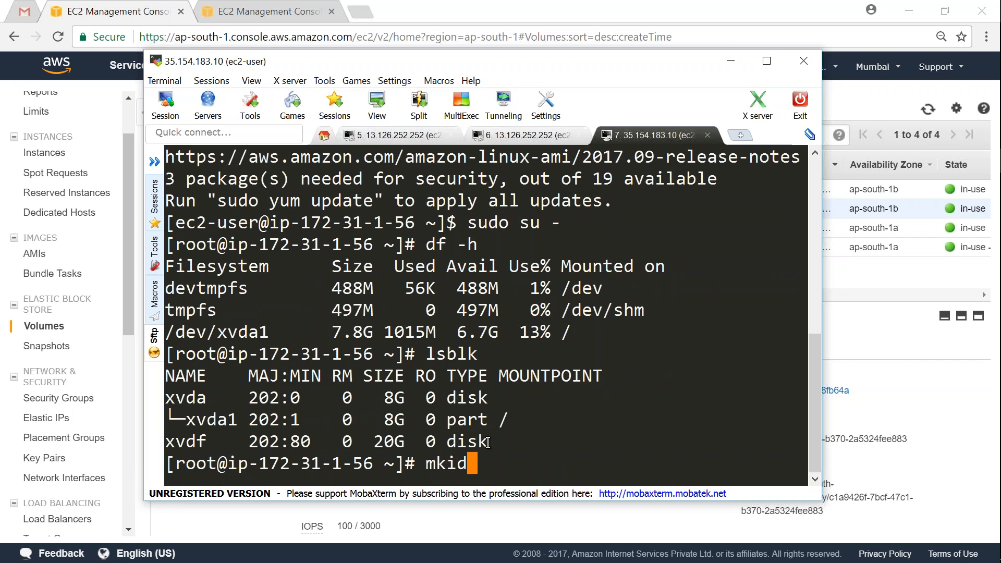
{"action": "key", "text": "BackSpace"}
{"action": "type", "text": "dir -p /v"}
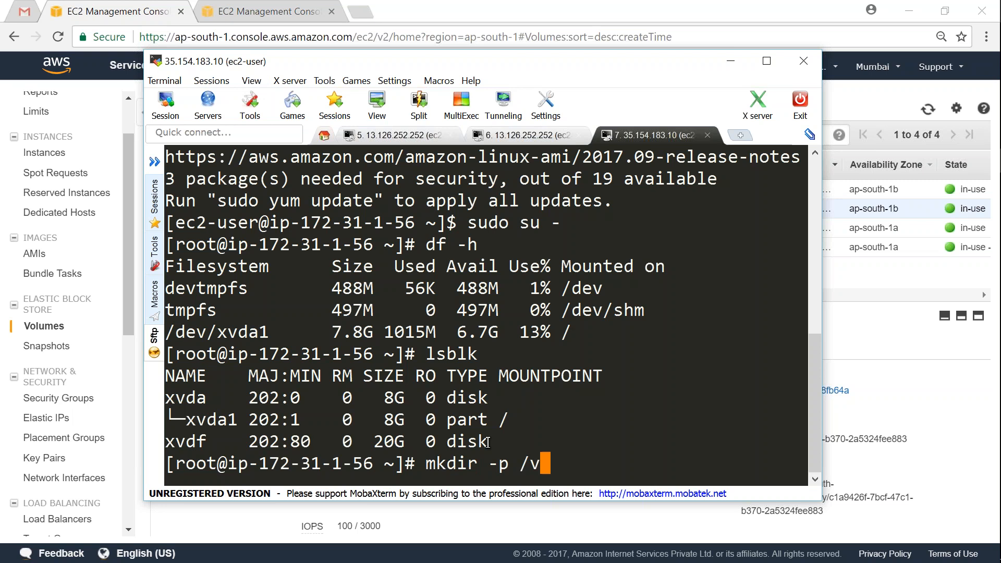
{"action": "type", "text": "ar/ebs"}
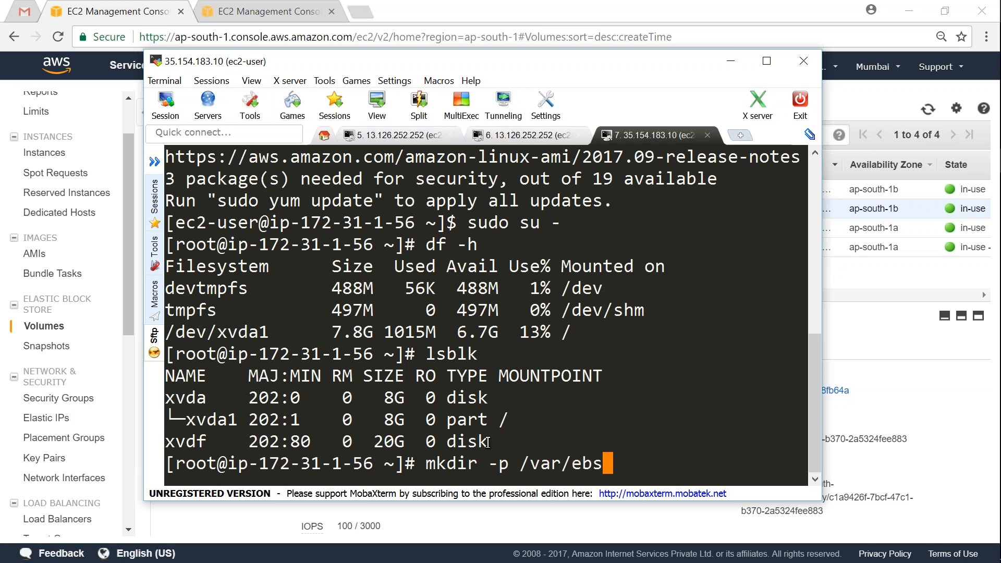
{"action": "type", "text": "1b"}
{"action": "key", "text": "Return"}
Step: Mount the /dev/xvdf device at /var/ebs1b
{"action": "type", "text": "mount"}
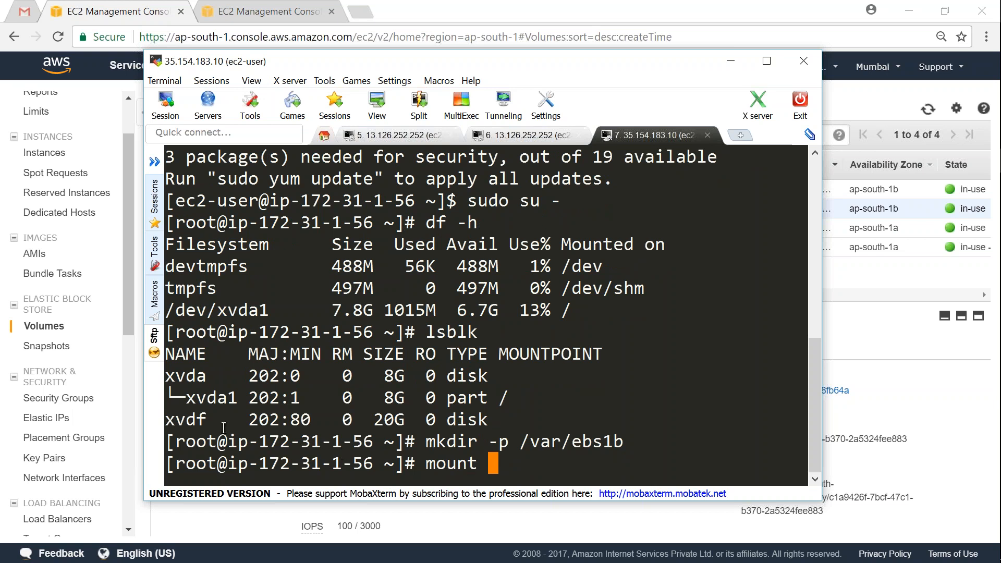
{"action": "double_click", "coordinate": [194, 420]}
{"action": "type", "text": "/dev/"}
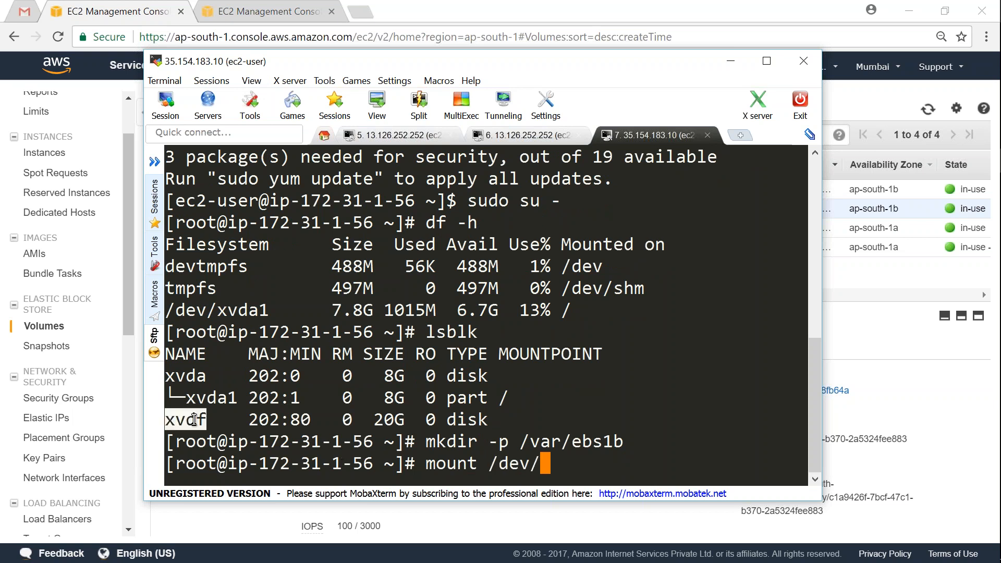
{"action": "right_click", "coordinate": [194, 420]}
{"action": "double_click", "coordinate": [600, 440]}
{"action": "right_click", "coordinate": [601, 441]}
{"action": "key", "text": "Return"}
Step: Change into /var/ebs1b and list its files with ls -l
{"action": "type", "text": "cd"}
{"action": "right_click", "coordinate": [616, 434]}
{"action": "key", "text": "Return"}
{"action": "type", "text": "ls -l"}
{"action": "key", "text": "Return"}
Step: Show newfile with more, revealing 'Welcome to EBS demo'
{"action": "type", "text": "more"}
{"action": "double_click", "coordinate": [680, 428]}
{"action": "right_click", "coordinate": [680, 428]}
{"action": "key", "text": "Return"}
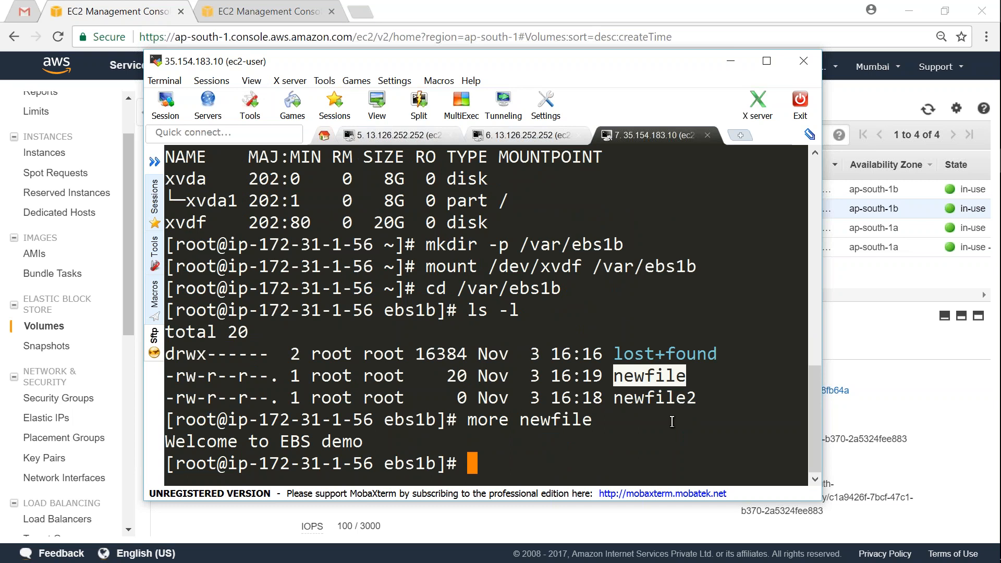
{"action": "left_click", "coordinate": [972, 543]}
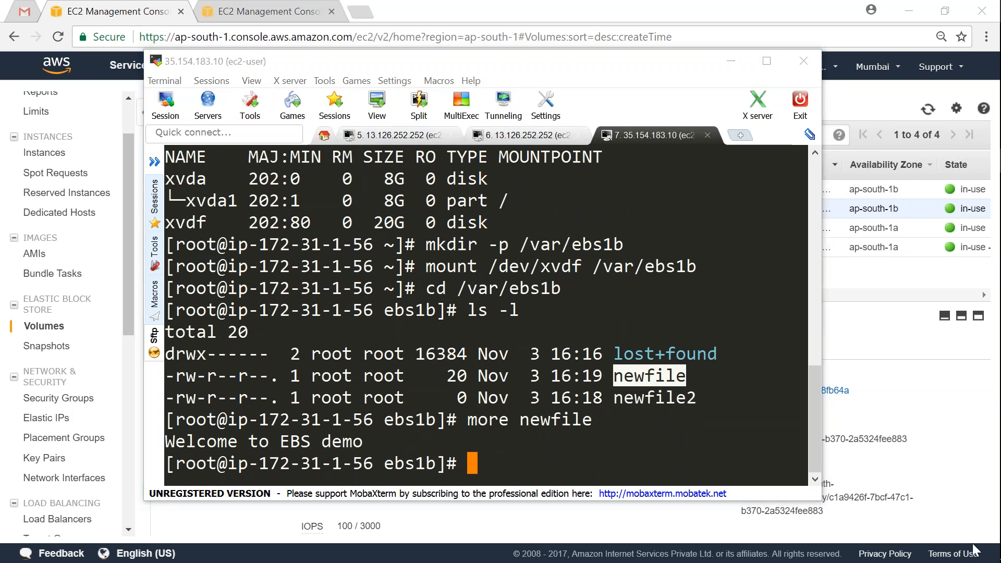